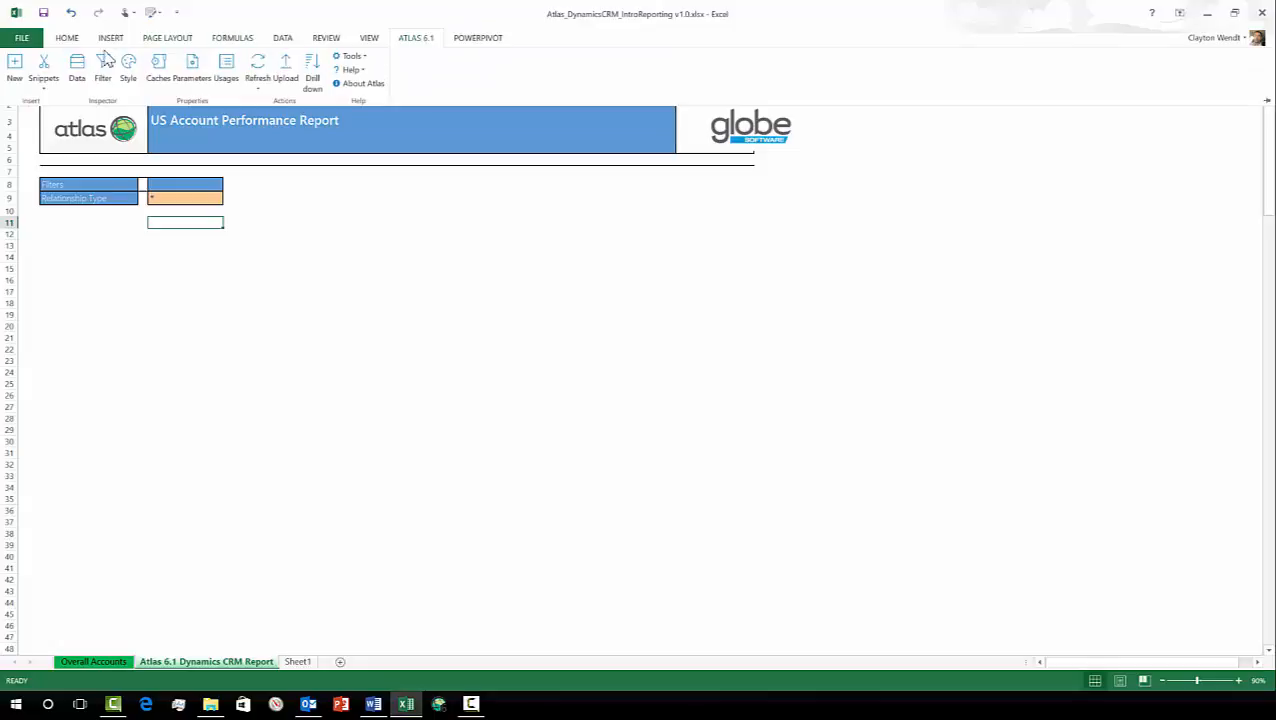
Start a new Atlas List at cell E11 with CRM2015 as the source application.
{"action": "left_click", "coordinate": [738, 107]}
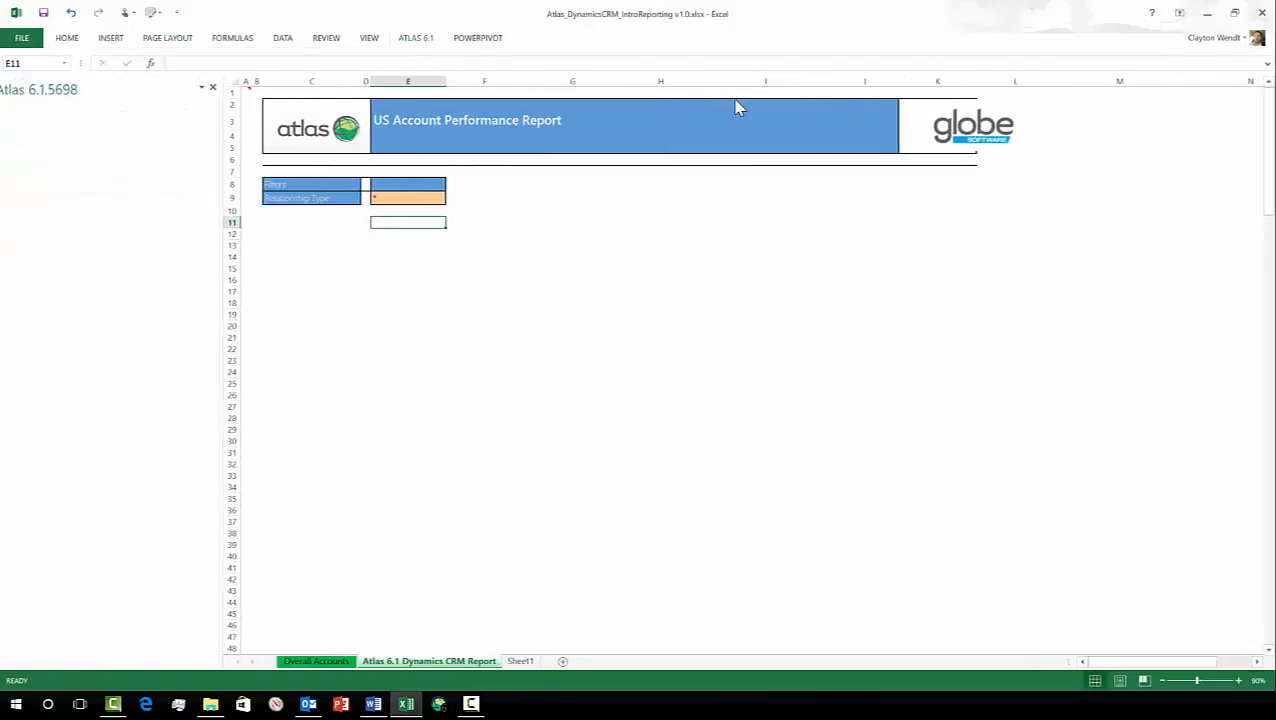
{"action": "left_click", "coordinate": [120, 411]}
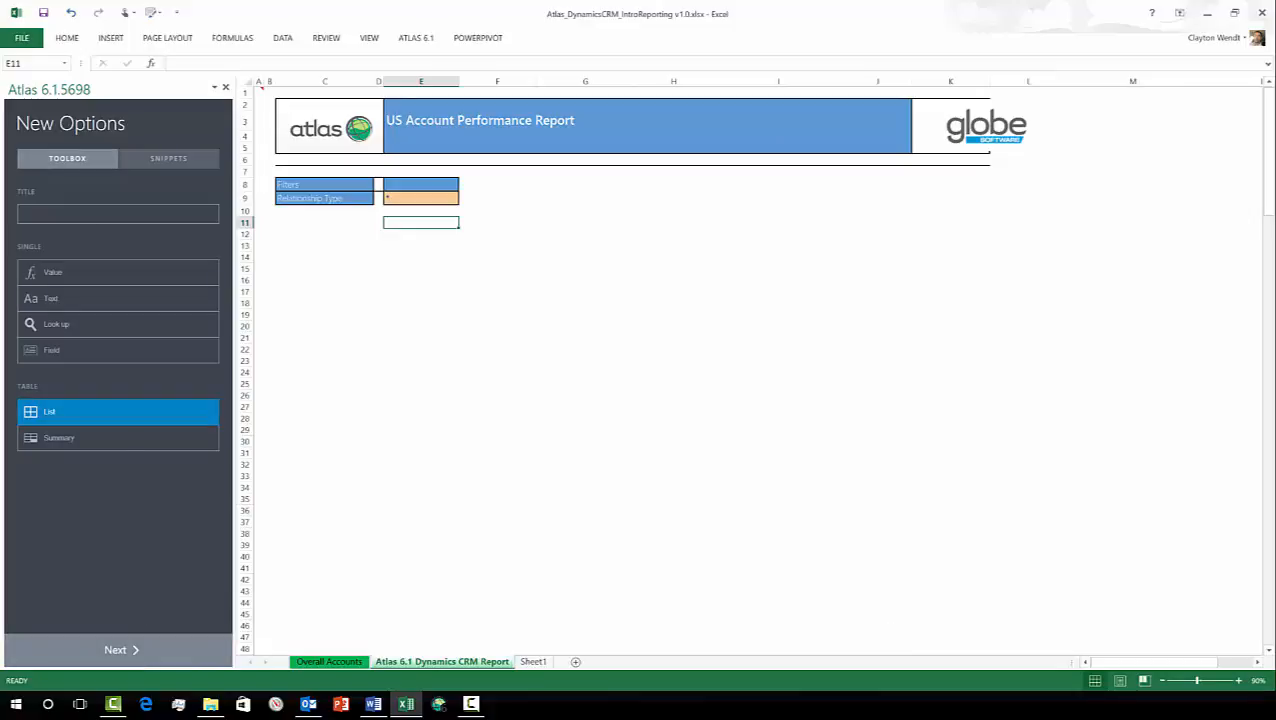
{"action": "left_click", "coordinate": [138, 663]}
{"action": "left_click", "coordinate": [90, 187]}
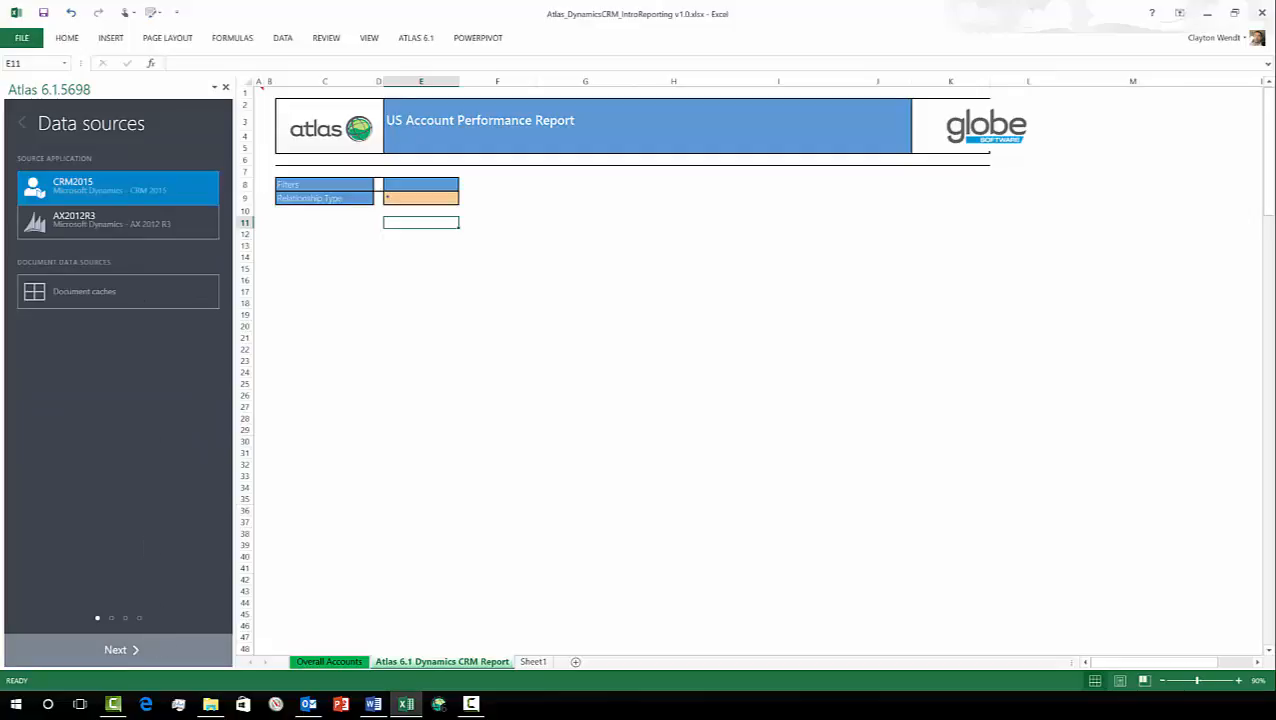
{"action": "left_click", "coordinate": [118, 650]}
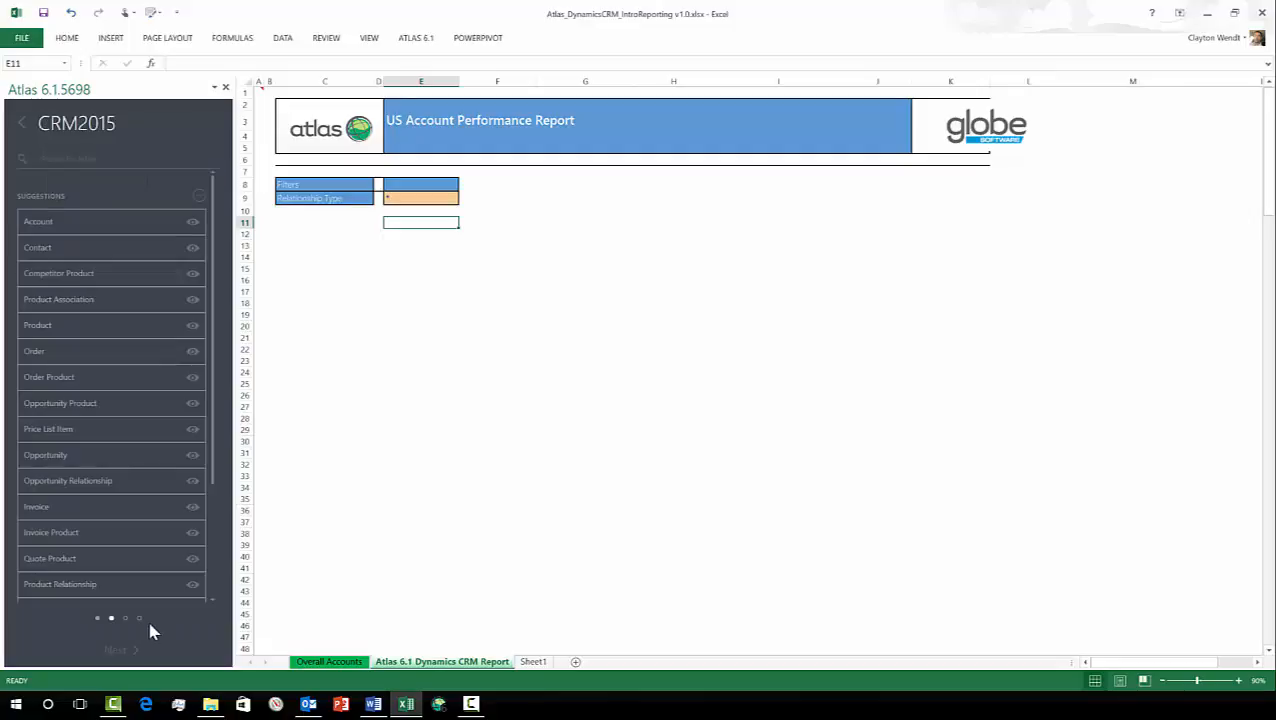
Search for Account in the CRM2015 tables and use the Account table for the list.
{"action": "left_click", "coordinate": [118, 222]}
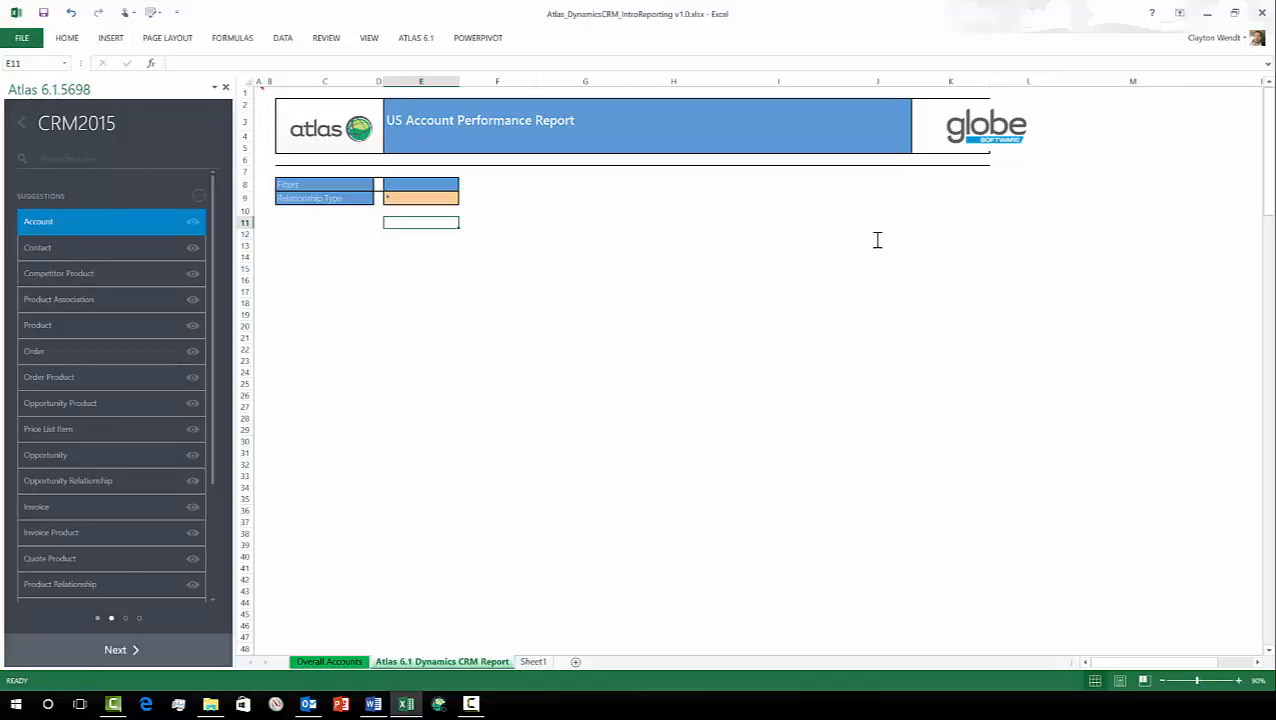
{"action": "type", "text": "Account"}
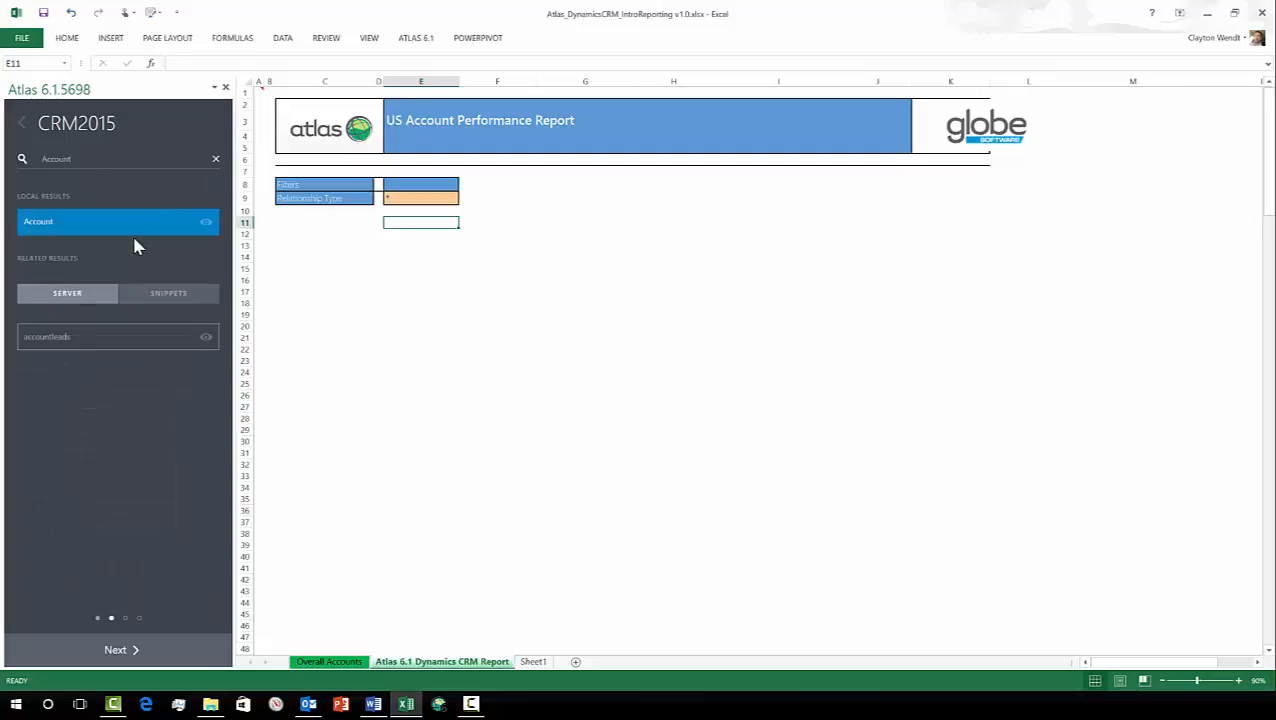
{"action": "left_click", "coordinate": [139, 653]}
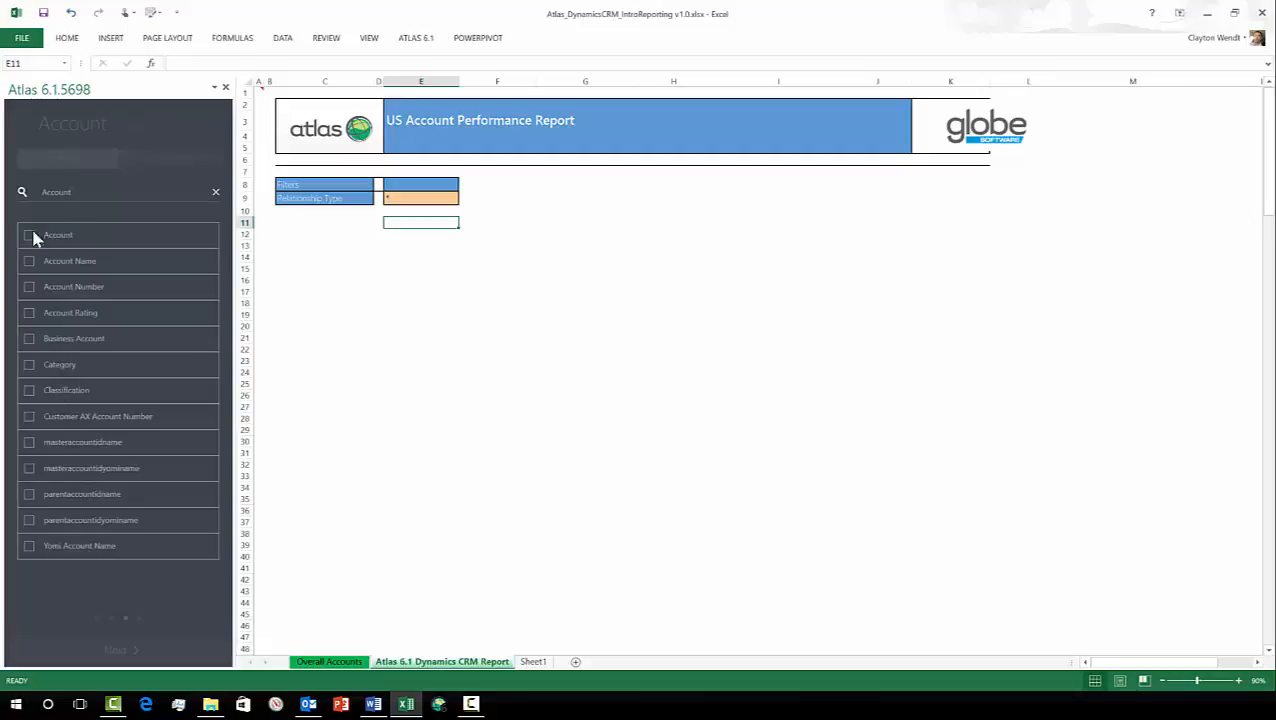
Add the Account Name and Account Number fields to the list and clear the field search.
{"action": "left_click", "coordinate": [29, 261]}
{"action": "left_click", "coordinate": [29, 287]}
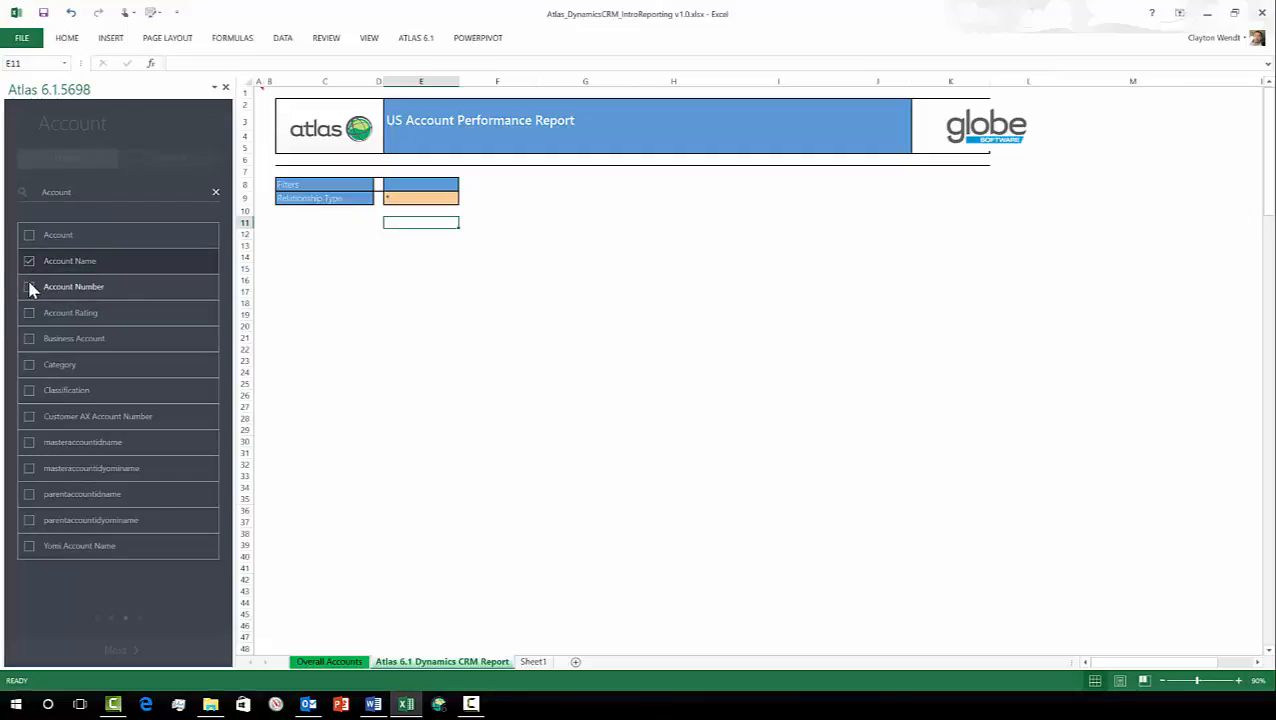
{"action": "left_click", "coordinate": [215, 193]}
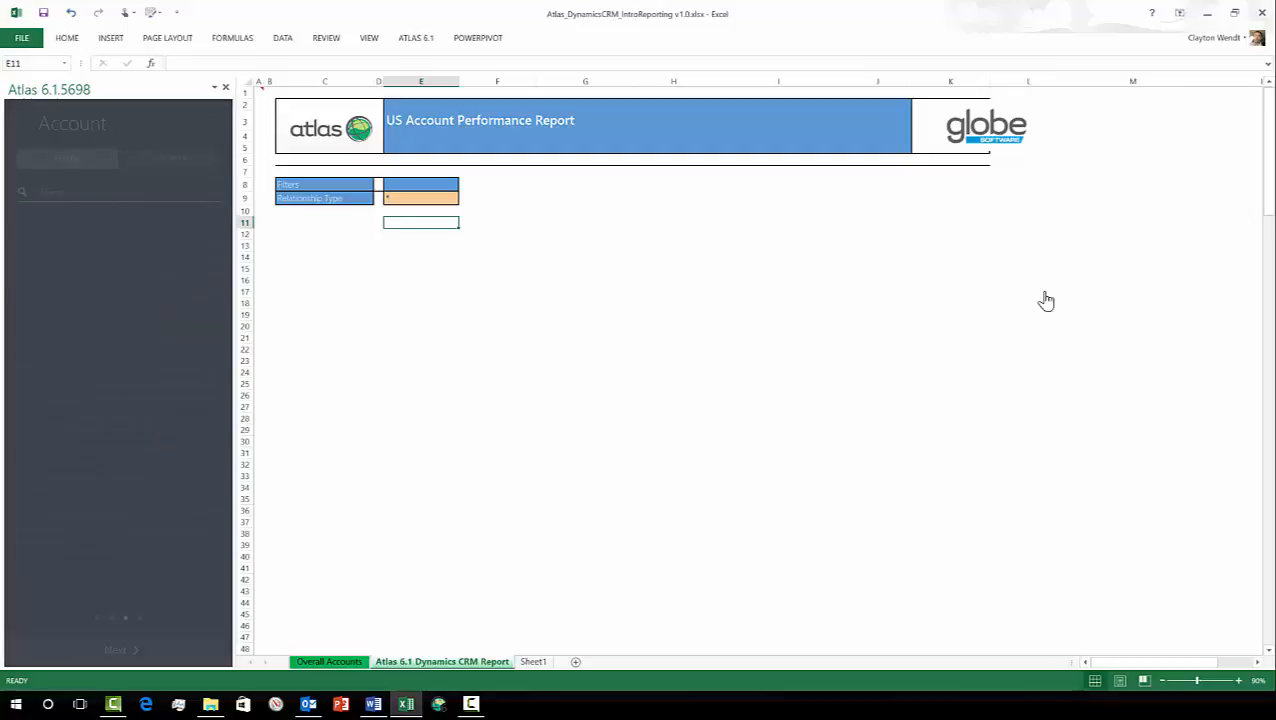
Search the Account fields for Revenue and add Annual Revenue (Base) and Open Revenue (Base).
{"action": "left_click", "coordinate": [142, 190]}
{"action": "type", "text": "Reve"}
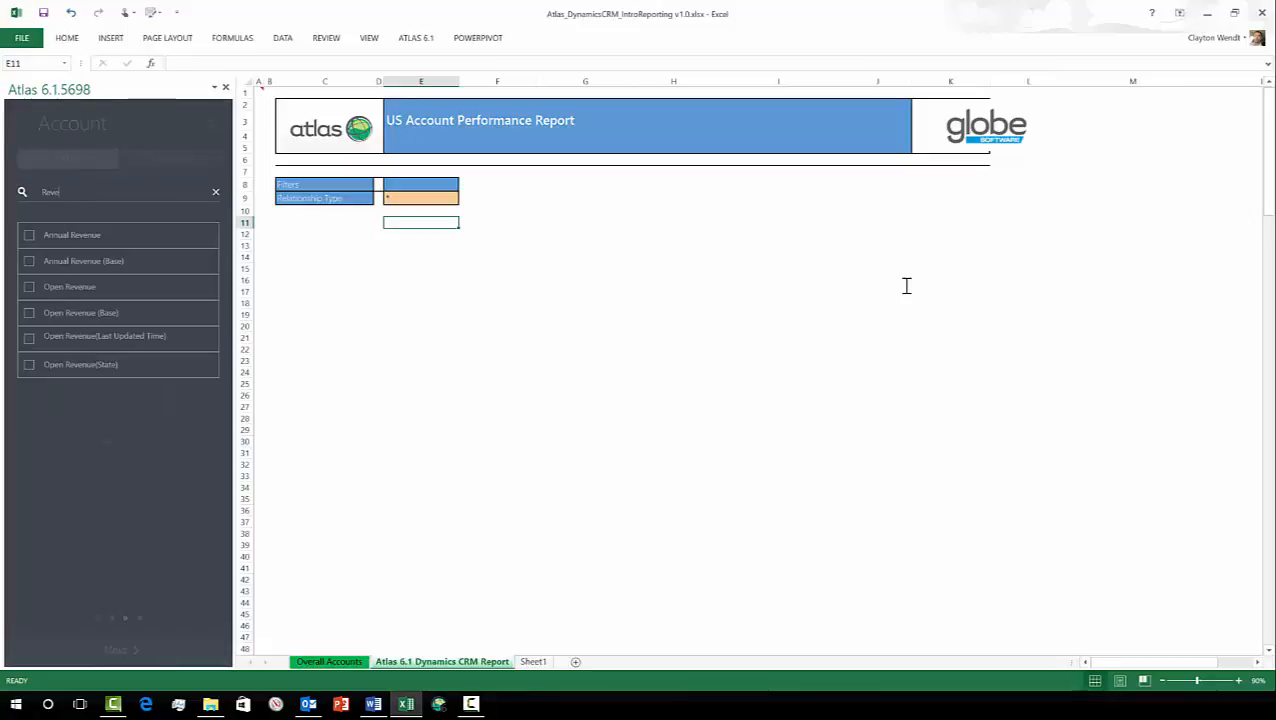
{"action": "type", "text": "nue"}
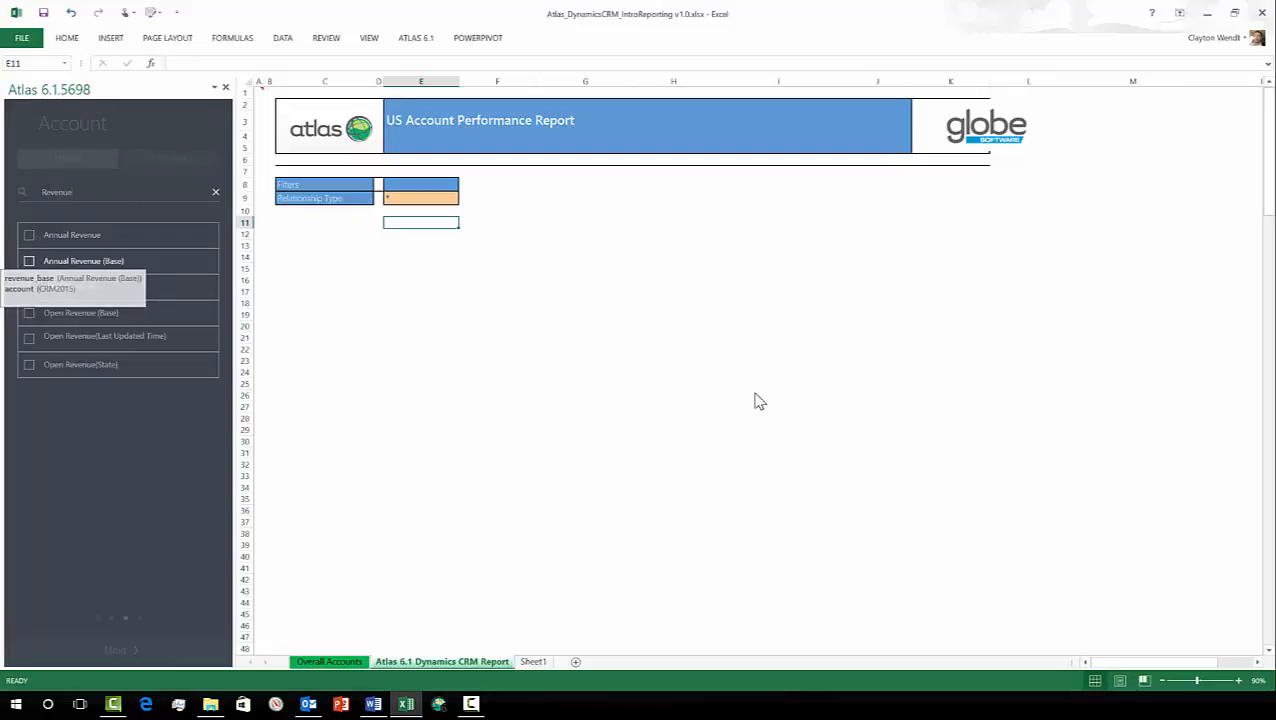
{"action": "left_click", "coordinate": [29, 261]}
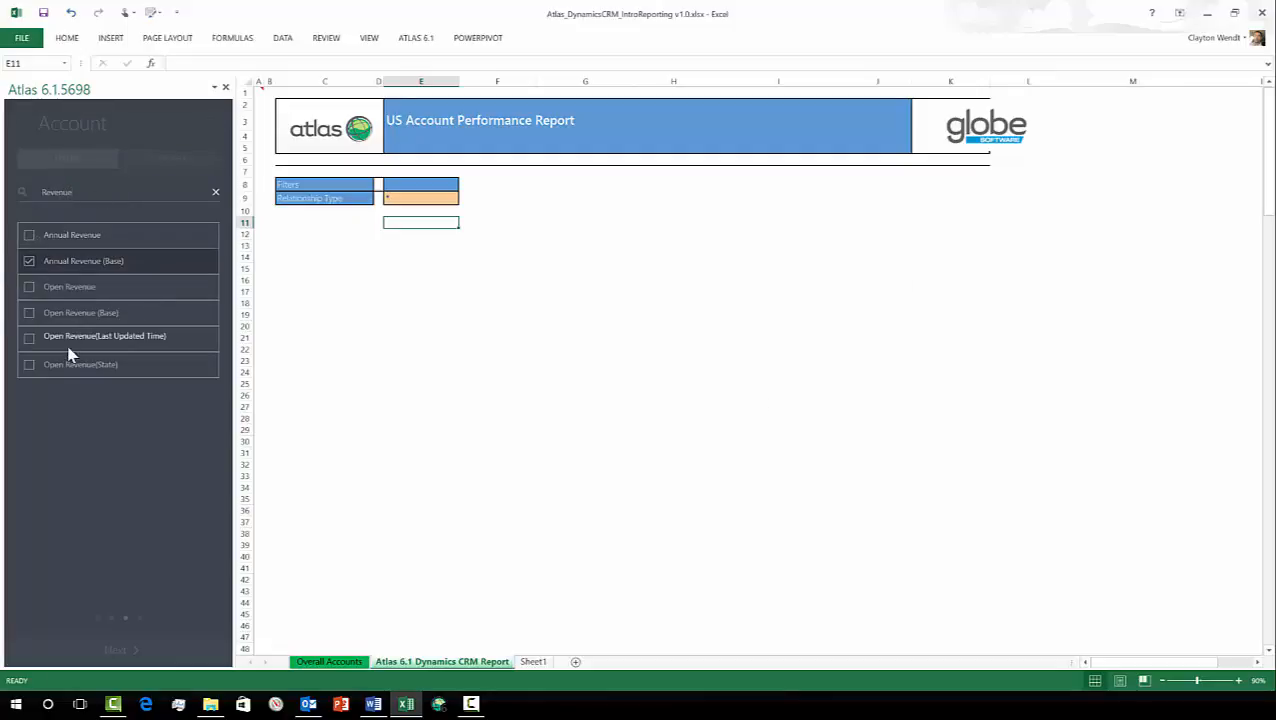
{"action": "left_click", "coordinate": [29, 313]}
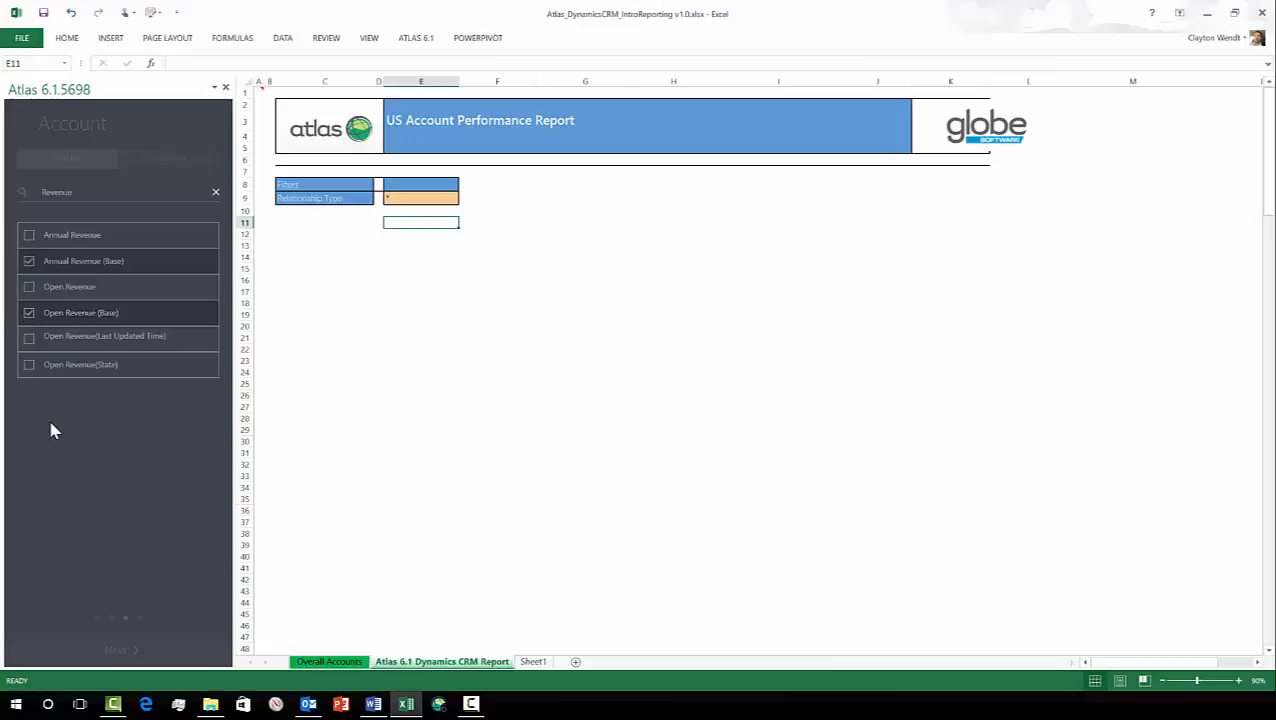
Search the Account fields for Open and add the Open Deals field.
{"action": "double_click", "coordinate": [60, 191]}
{"action": "type", "text": "o"}
{"action": "key", "text": "BackSpace"}
{"action": "type", "text": "Open"}
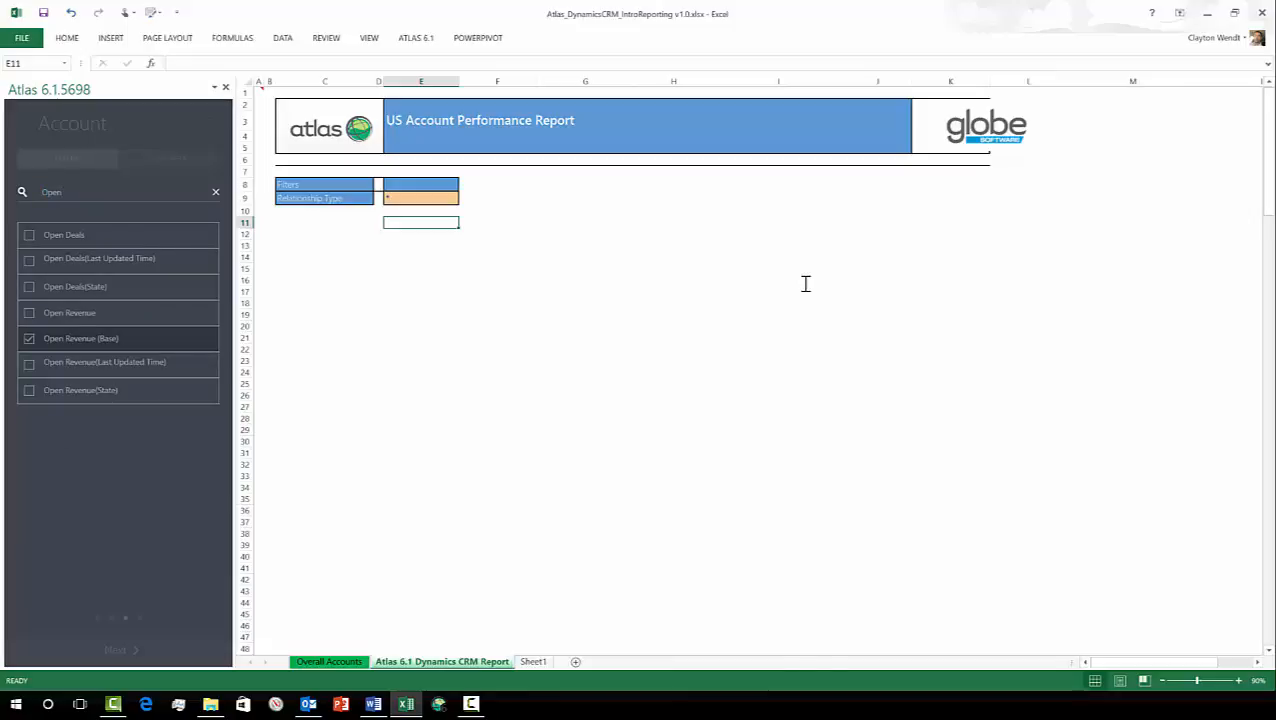
{"action": "left_click", "coordinate": [29, 235]}
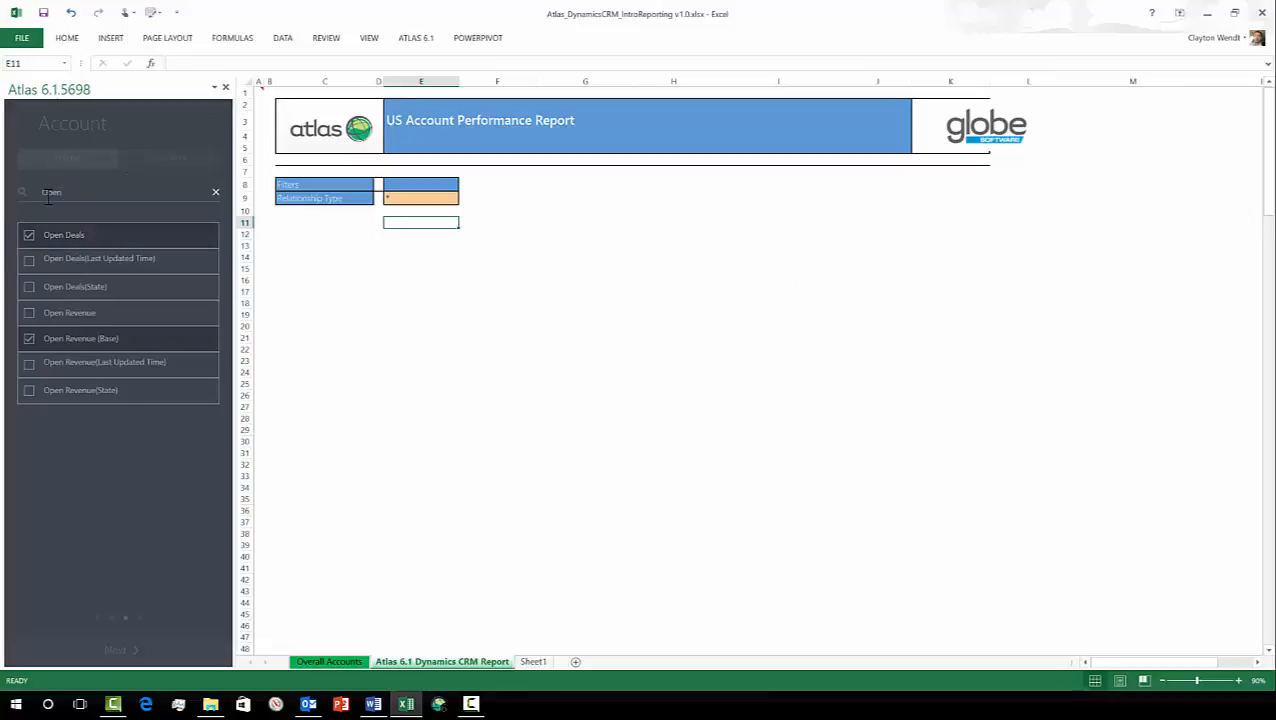
Search the Account fields for Relationship and add Relationship Type, then return to the overview of added fields.
{"action": "type", "text": "Rela"}
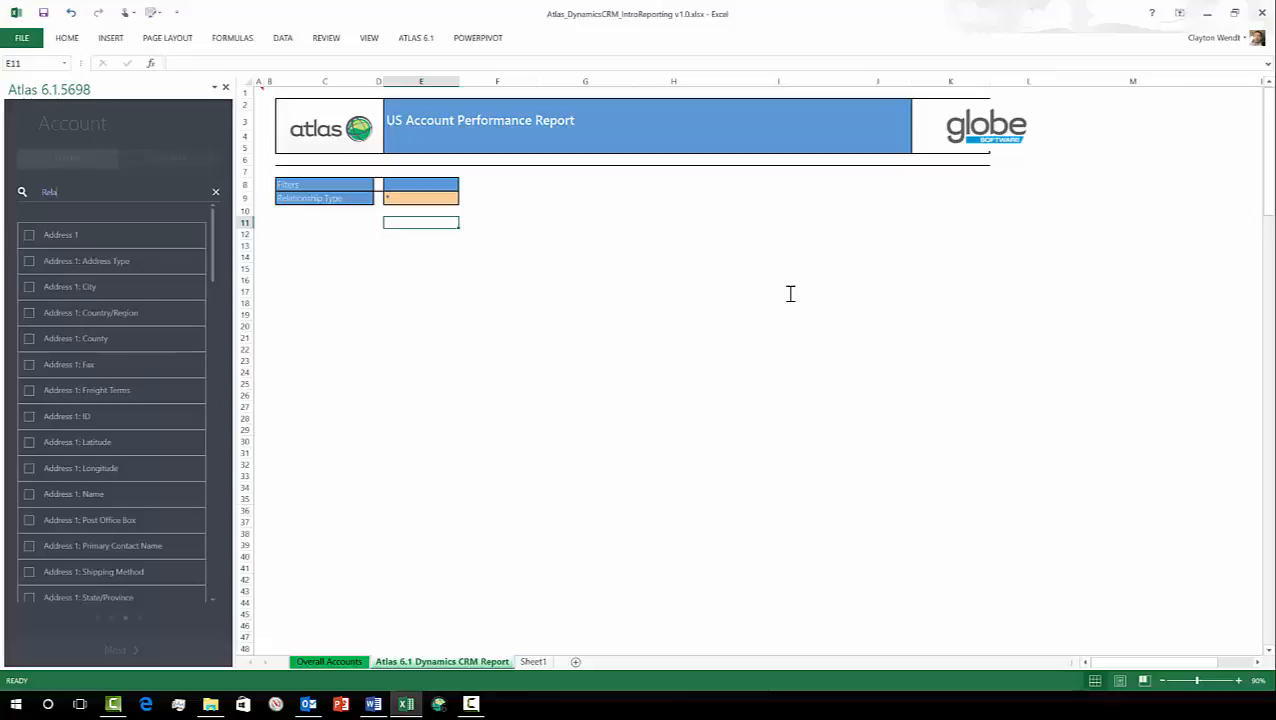
{"action": "type", "text": "tionship"}
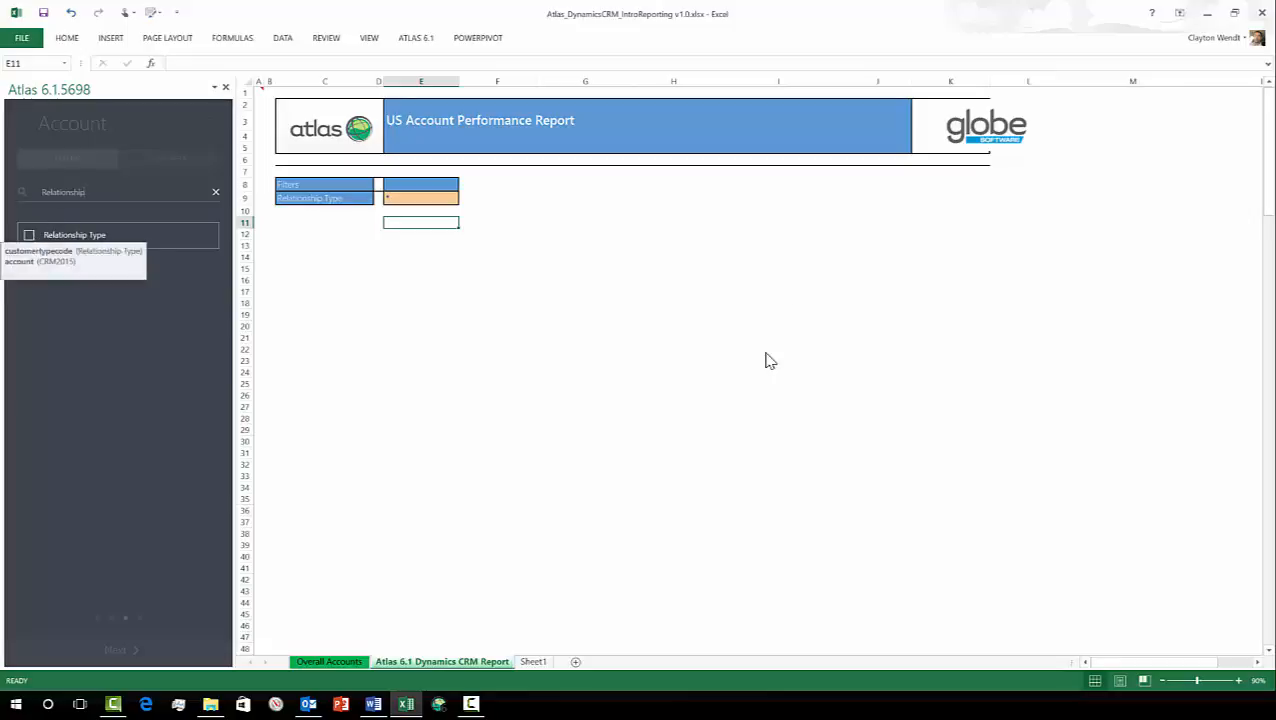
{"action": "left_click", "coordinate": [57, 226]}
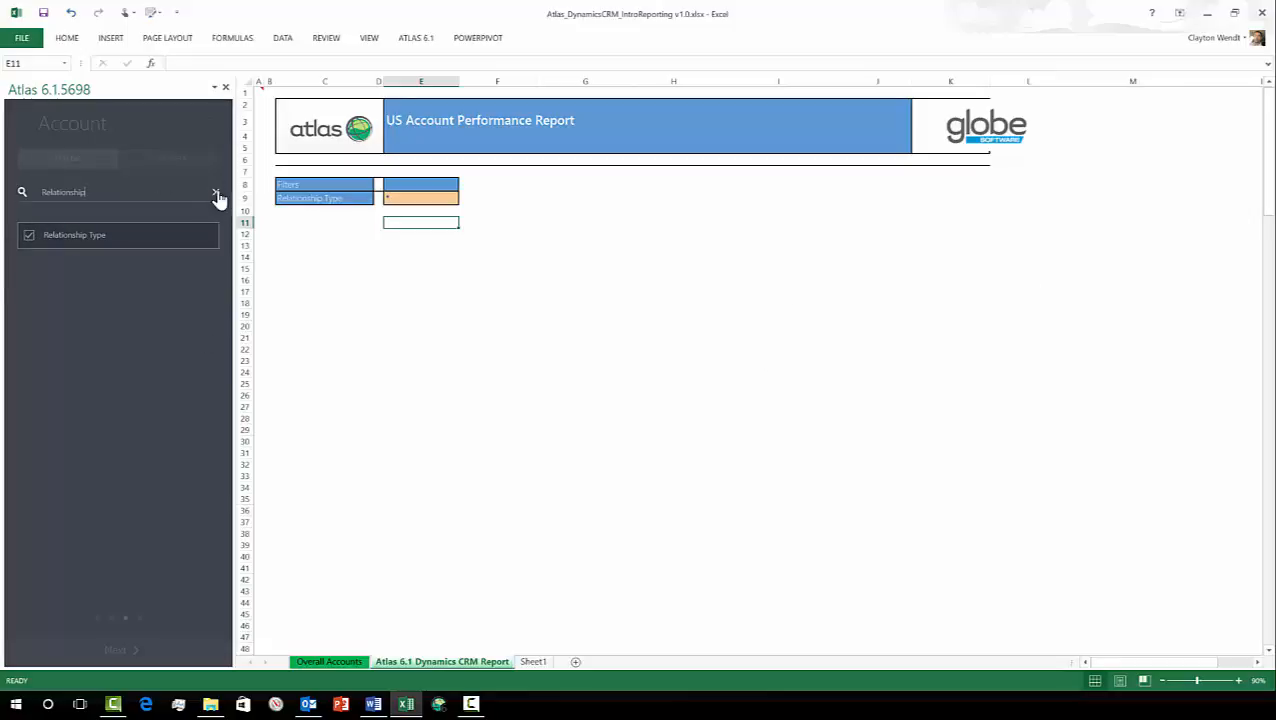
{"action": "left_click", "coordinate": [180, 355]}
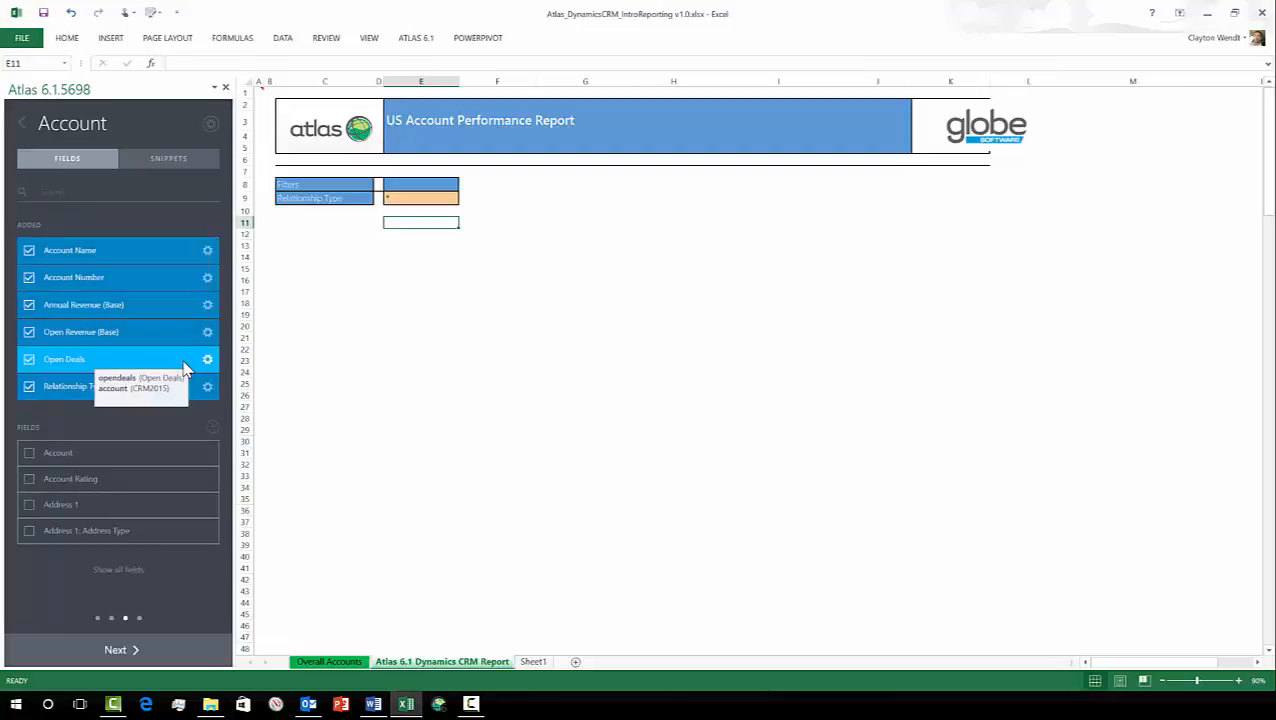
Find the owner_accounts relation of the Account table and add its Owner Name field to the list.
{"action": "key", "text": "alt+Tab"}
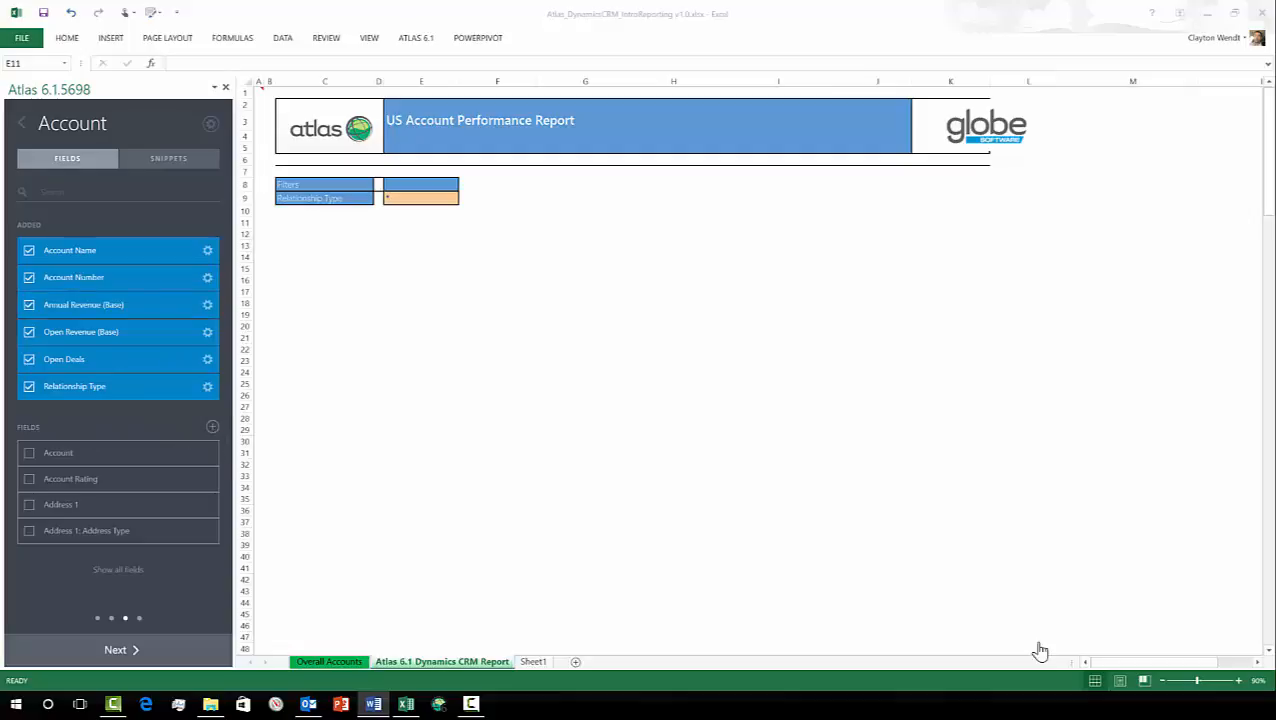
{"action": "key", "text": "alt+Tab"}
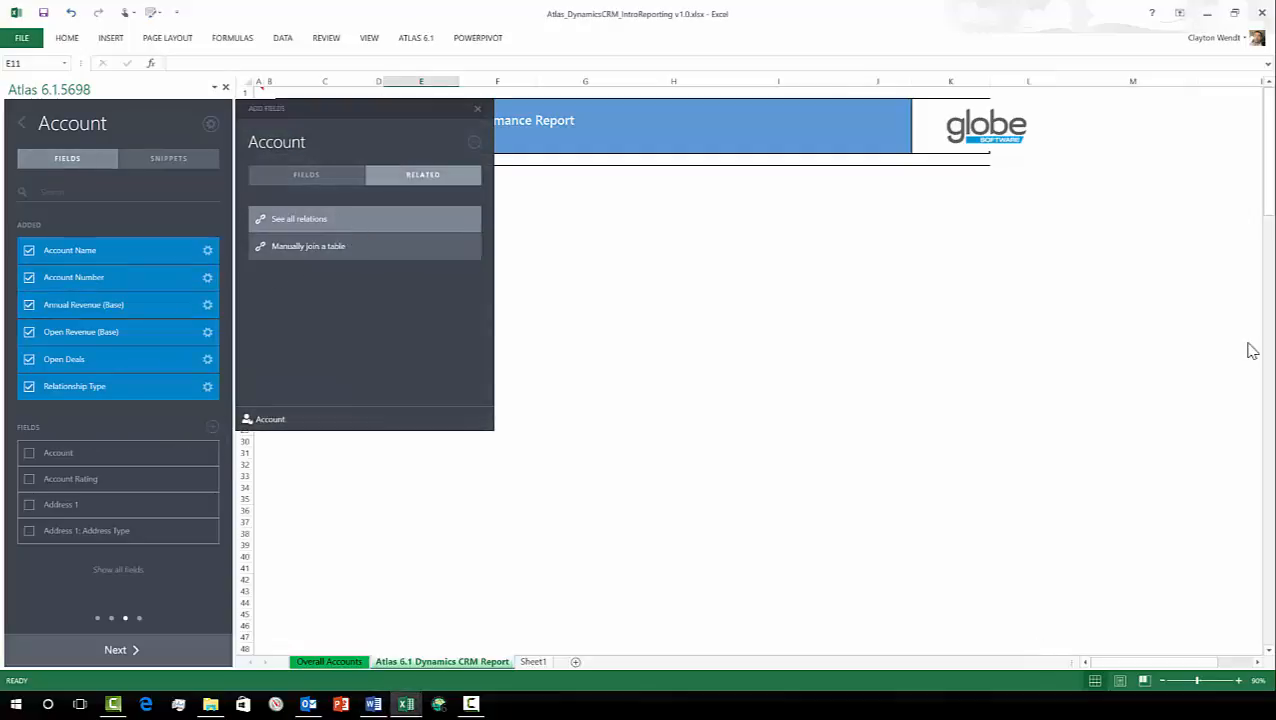
{"action": "left_click", "coordinate": [310, 221]}
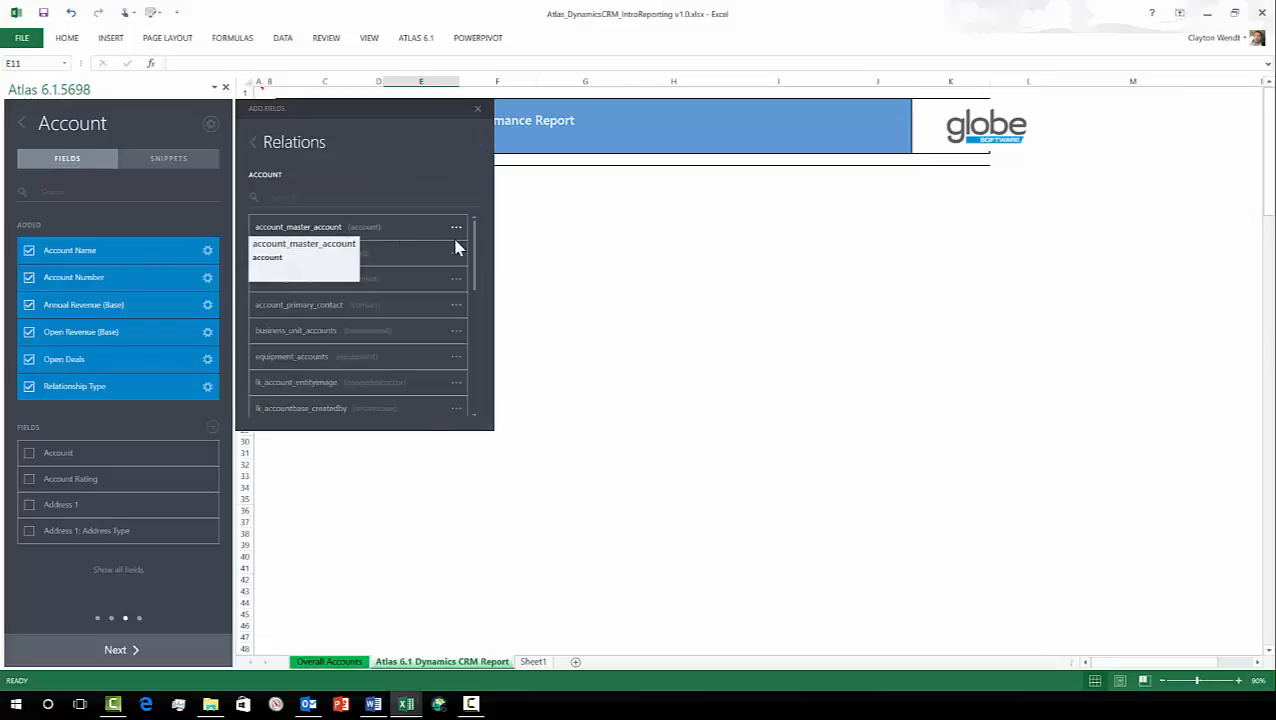
{"action": "left_click", "coordinate": [370, 198]}
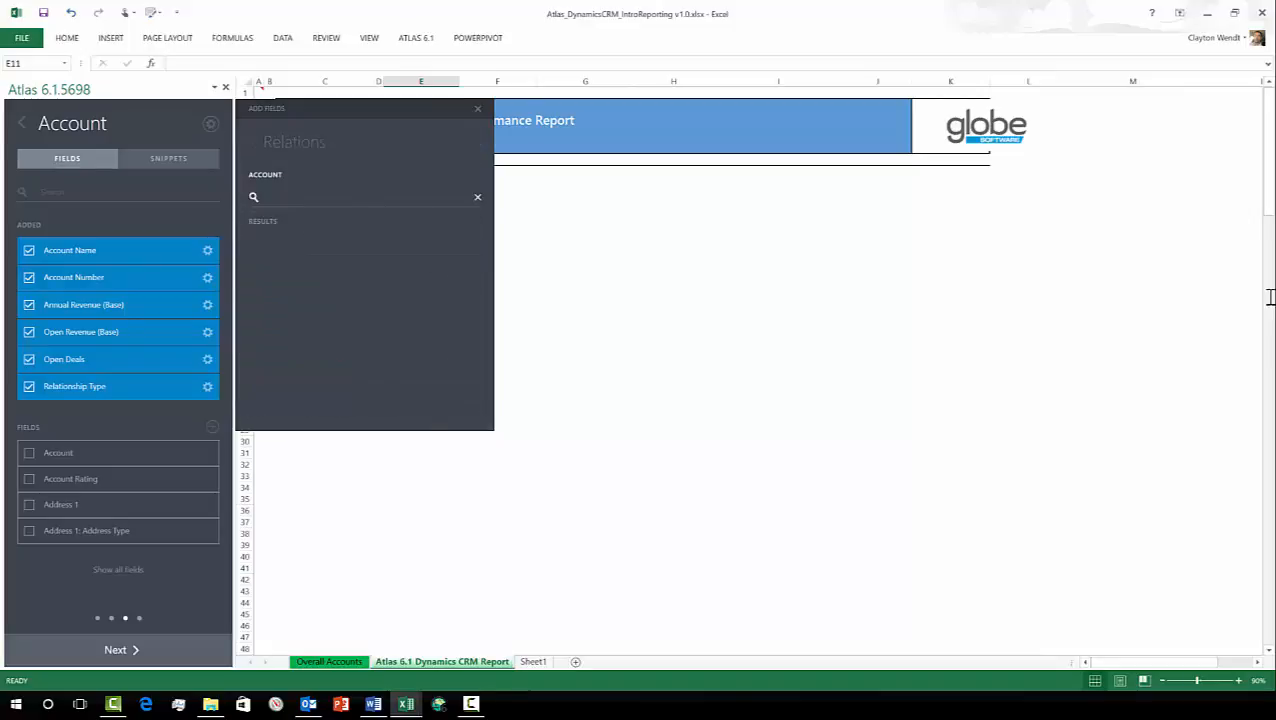
{"action": "type", "text": "Owner"}
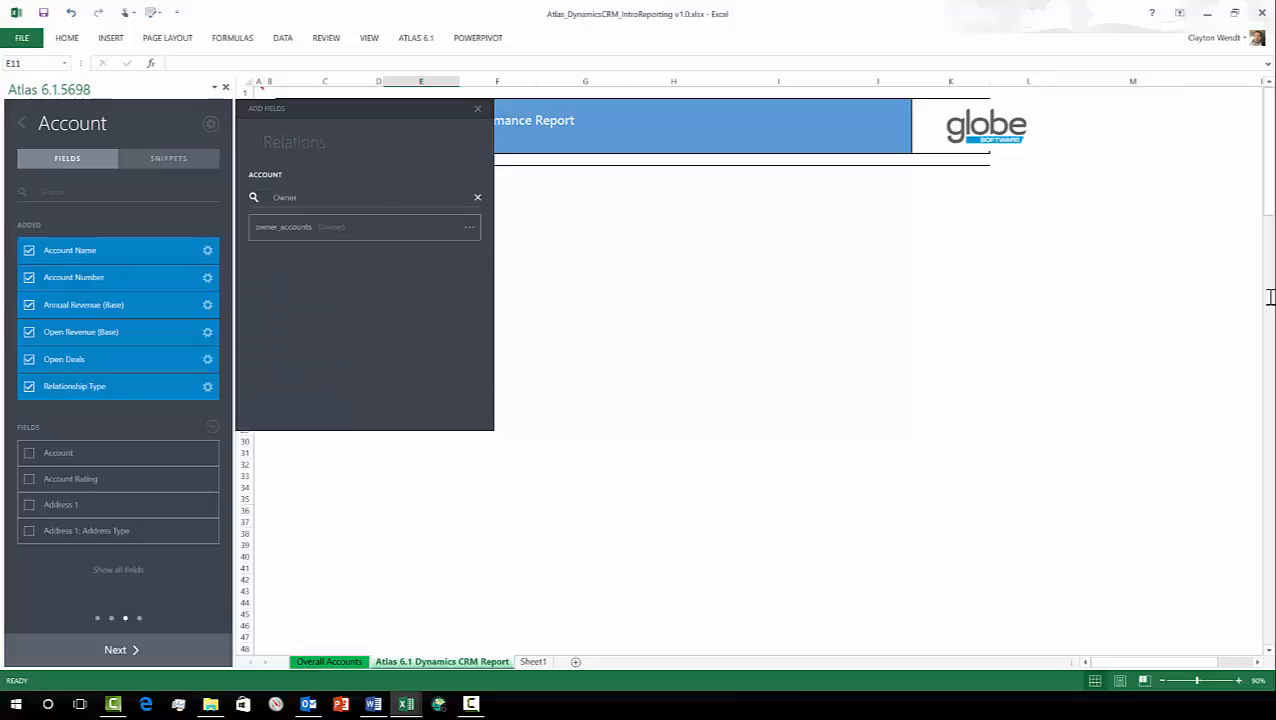
{"action": "left_click", "coordinate": [469, 232]}
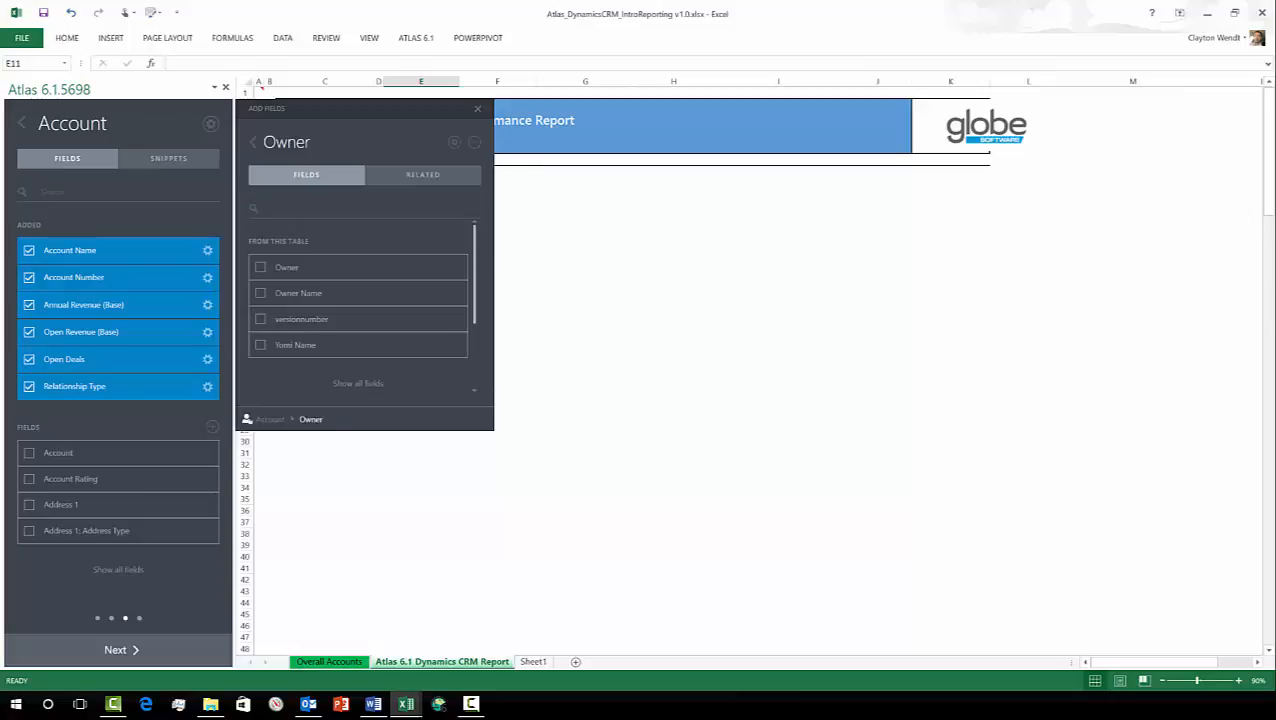
{"action": "left_click", "coordinate": [263, 295]}
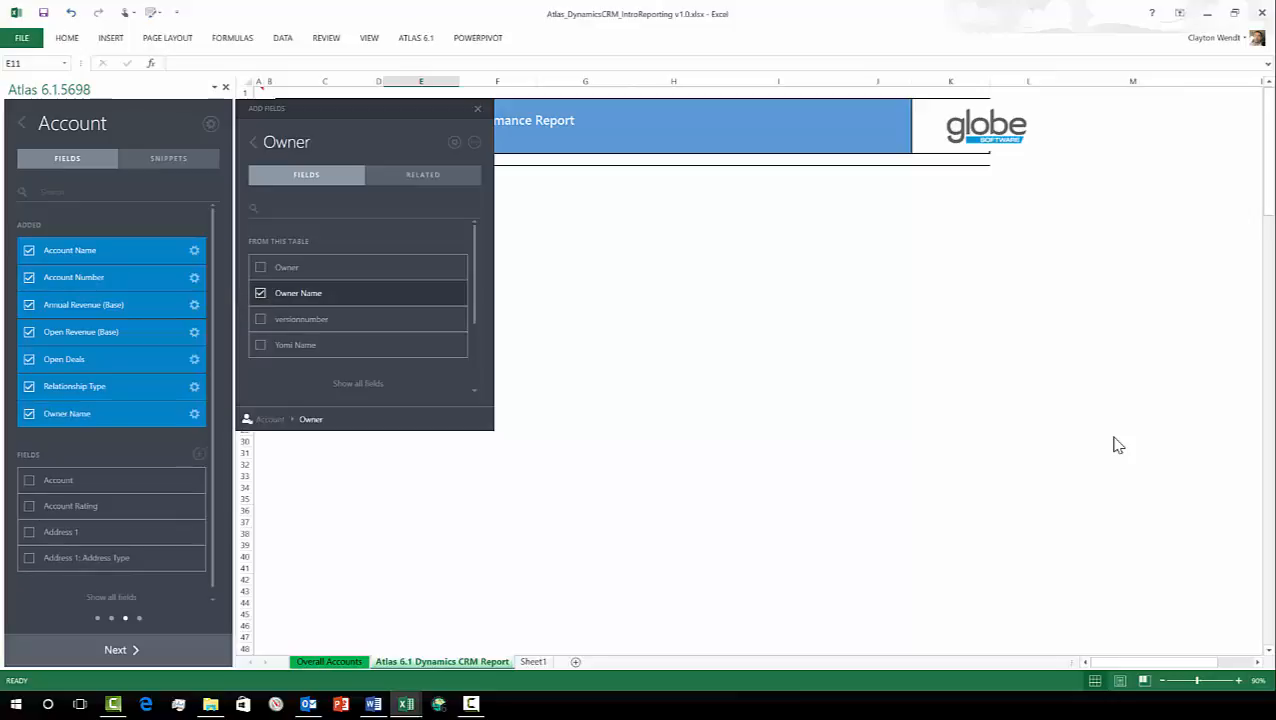
Find the account_primary_contact relation of the Account table and add the contact's Full Name field to the list.
{"action": "left_click", "coordinate": [255, 145]}
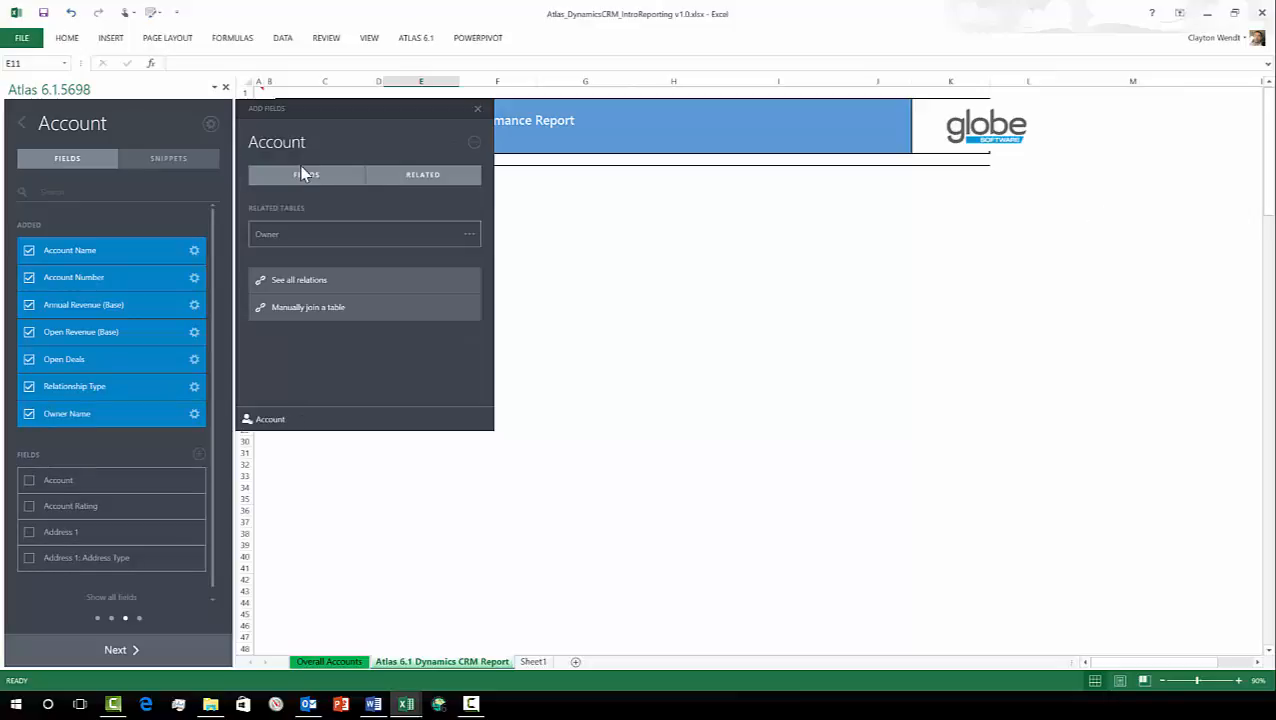
{"action": "left_click", "coordinate": [355, 281]}
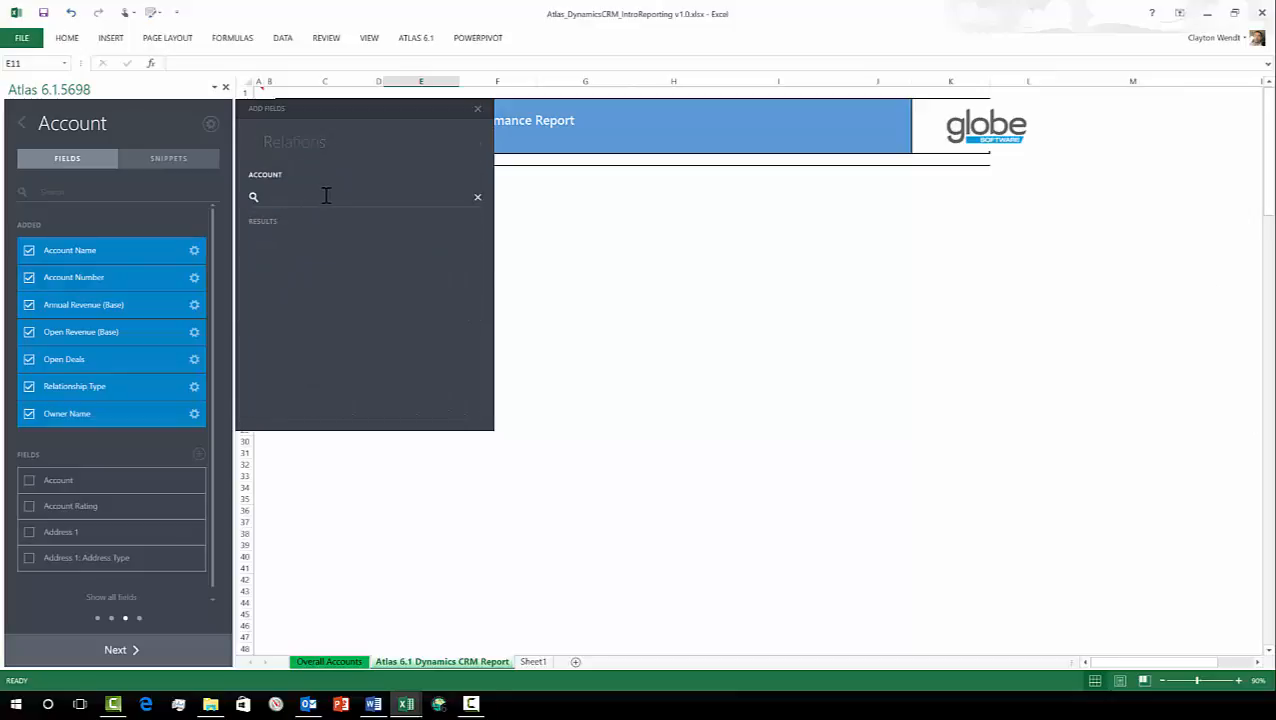
{"action": "left_click", "coordinate": [326, 195]}
{"action": "type", "text": "Contact"}
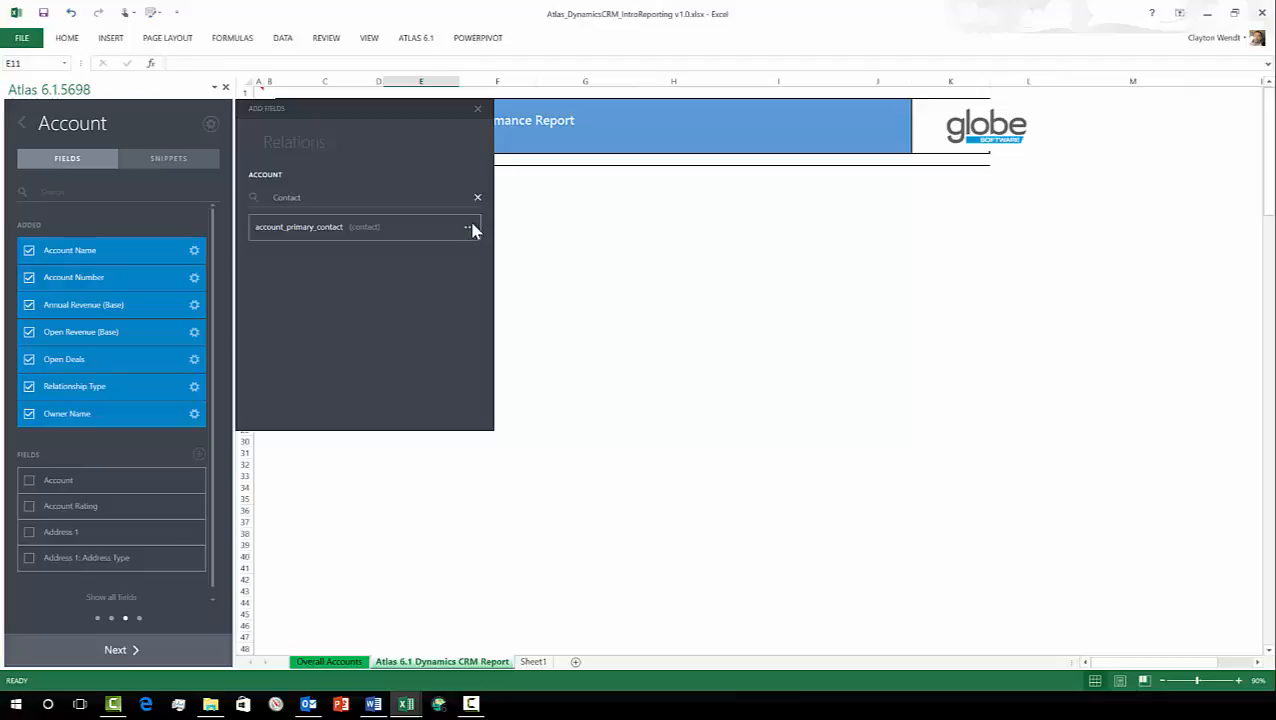
{"action": "left_click", "coordinate": [467, 230]}
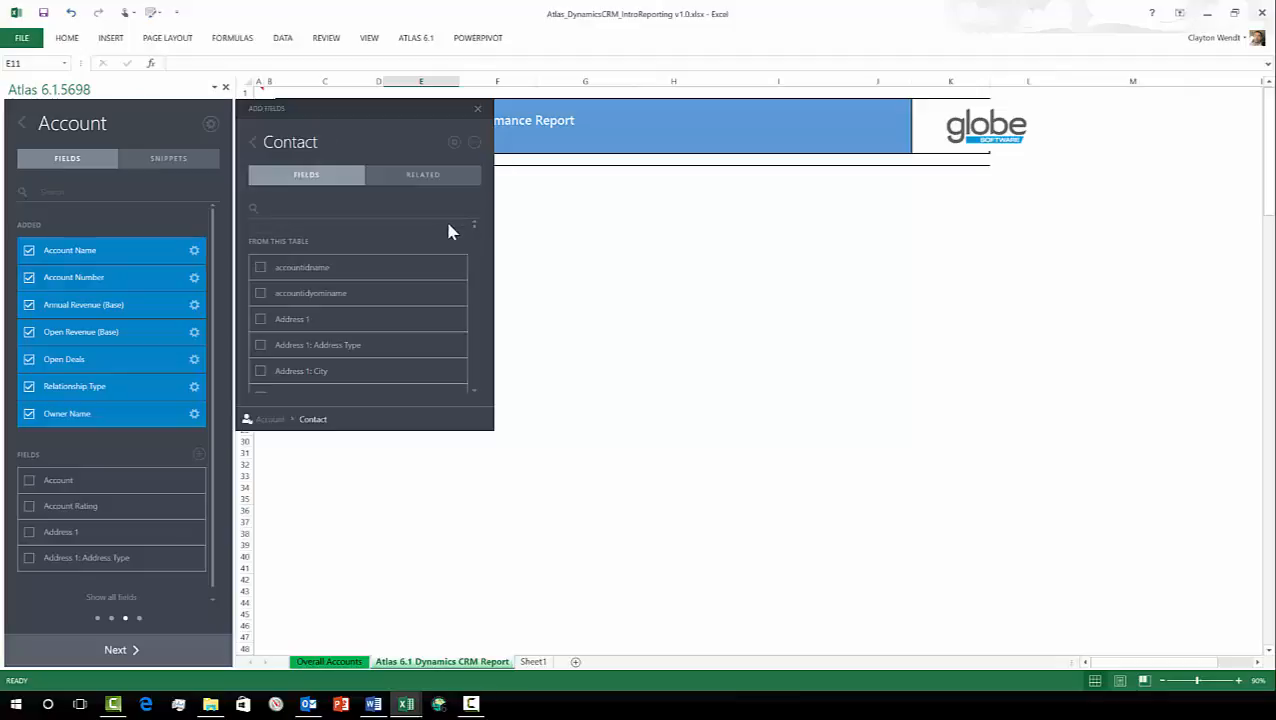
{"action": "left_click", "coordinate": [362, 206]}
{"action": "type", "text": "Ful"}
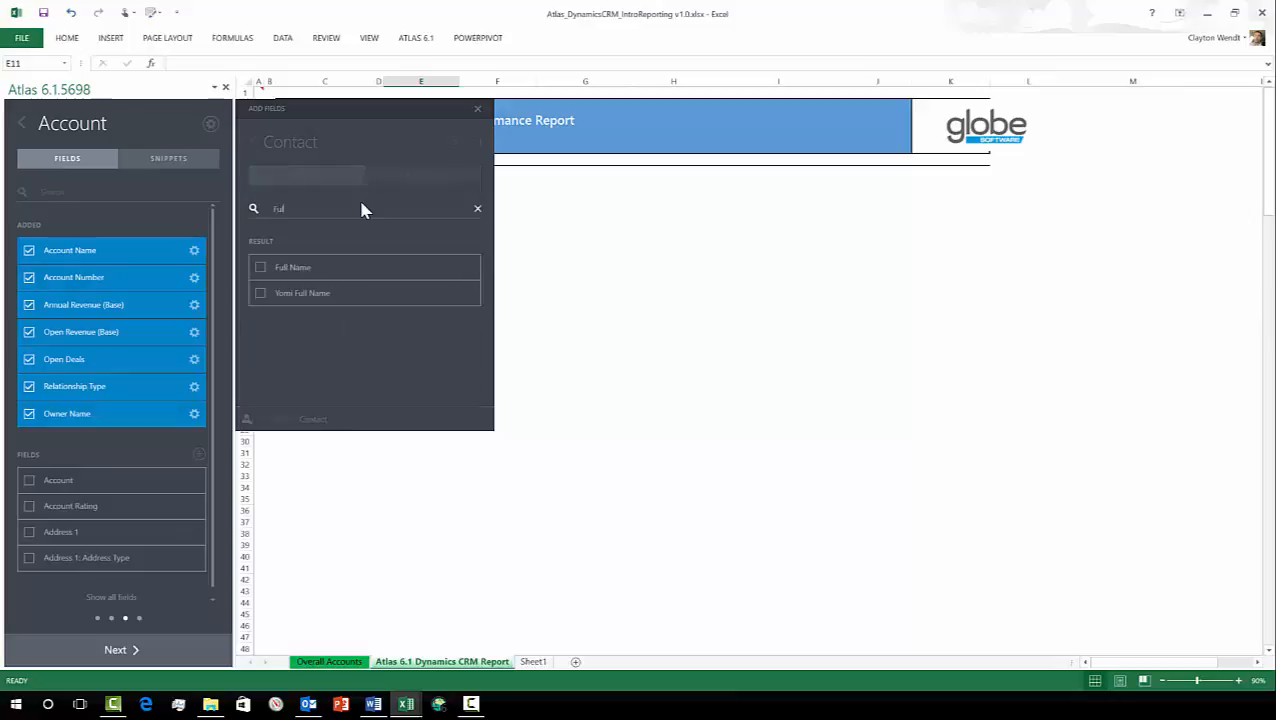
{"action": "left_click", "coordinate": [262, 268]}
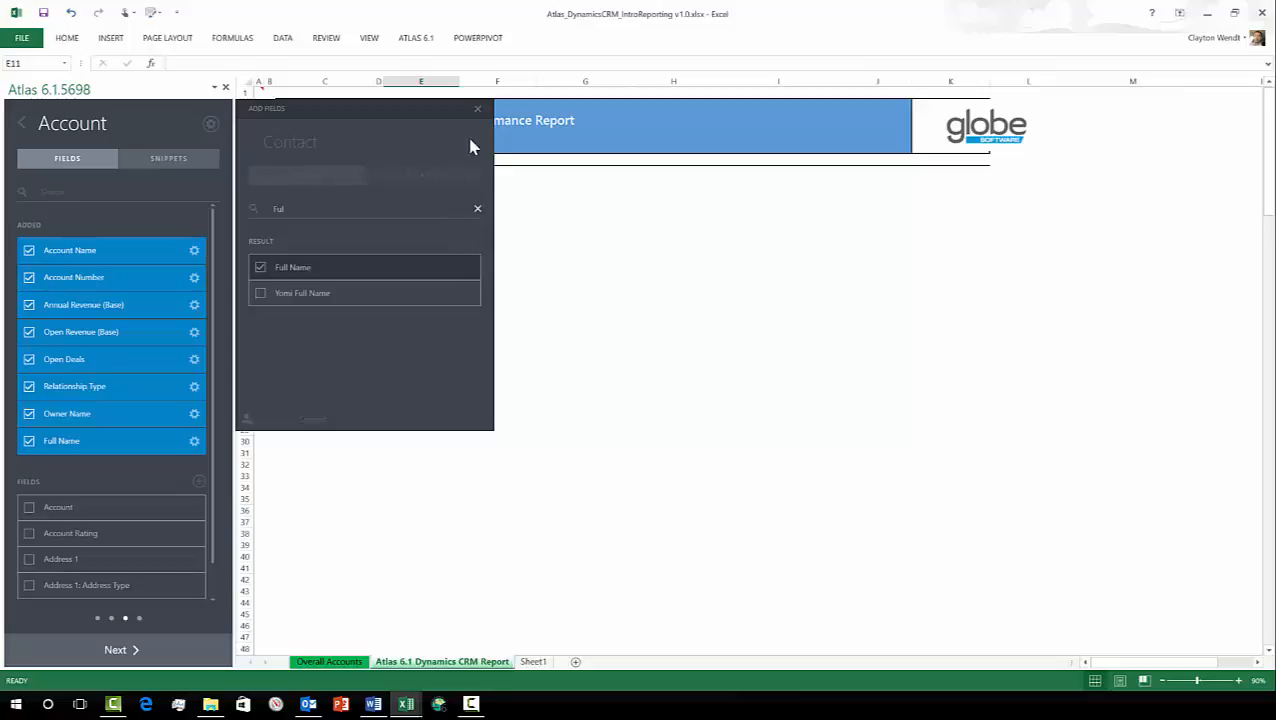
Finish adding fields and insert the account list into the sheet without any filters.
{"action": "left_click", "coordinate": [478, 110]}
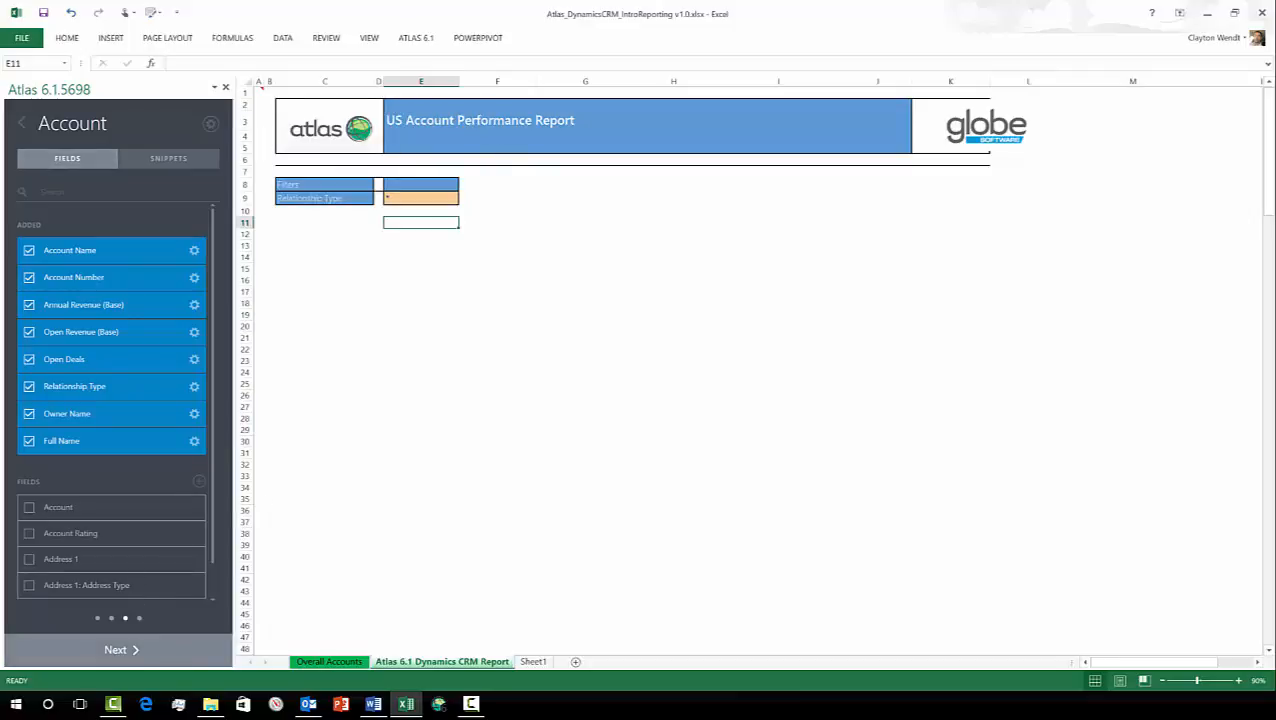
{"action": "left_click", "coordinate": [118, 650]}
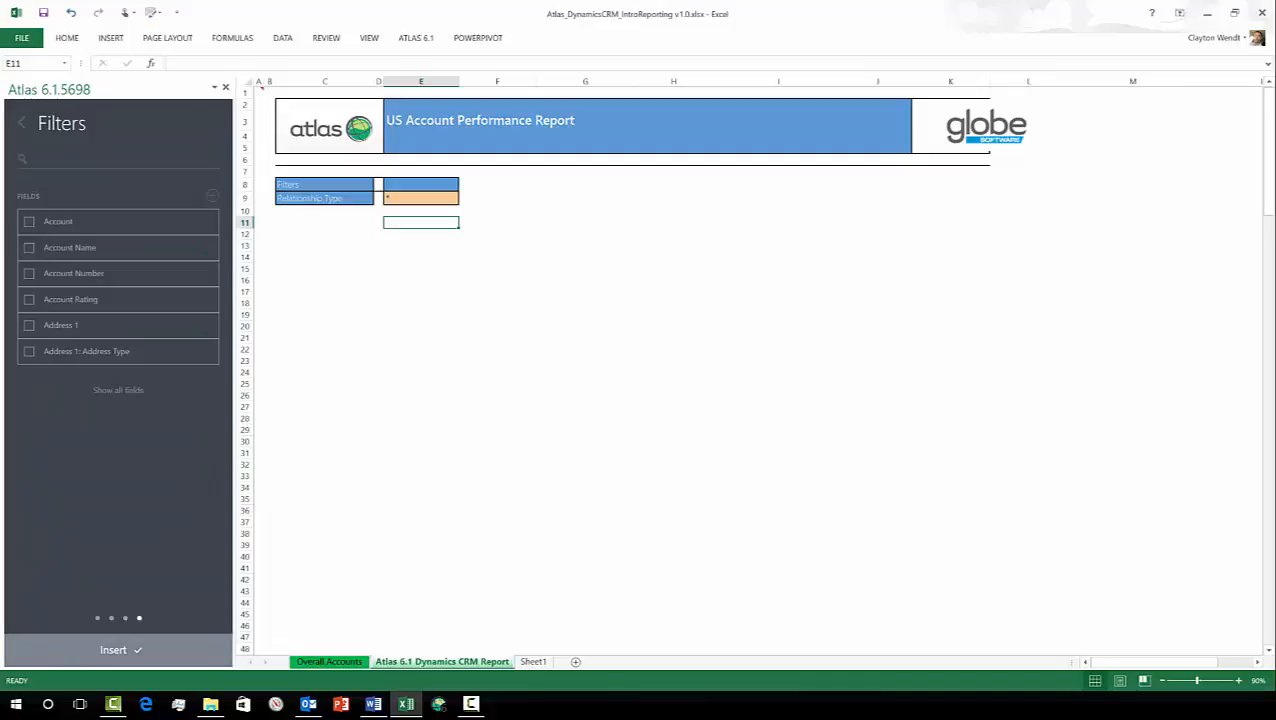
{"action": "left_click", "coordinate": [165, 652]}
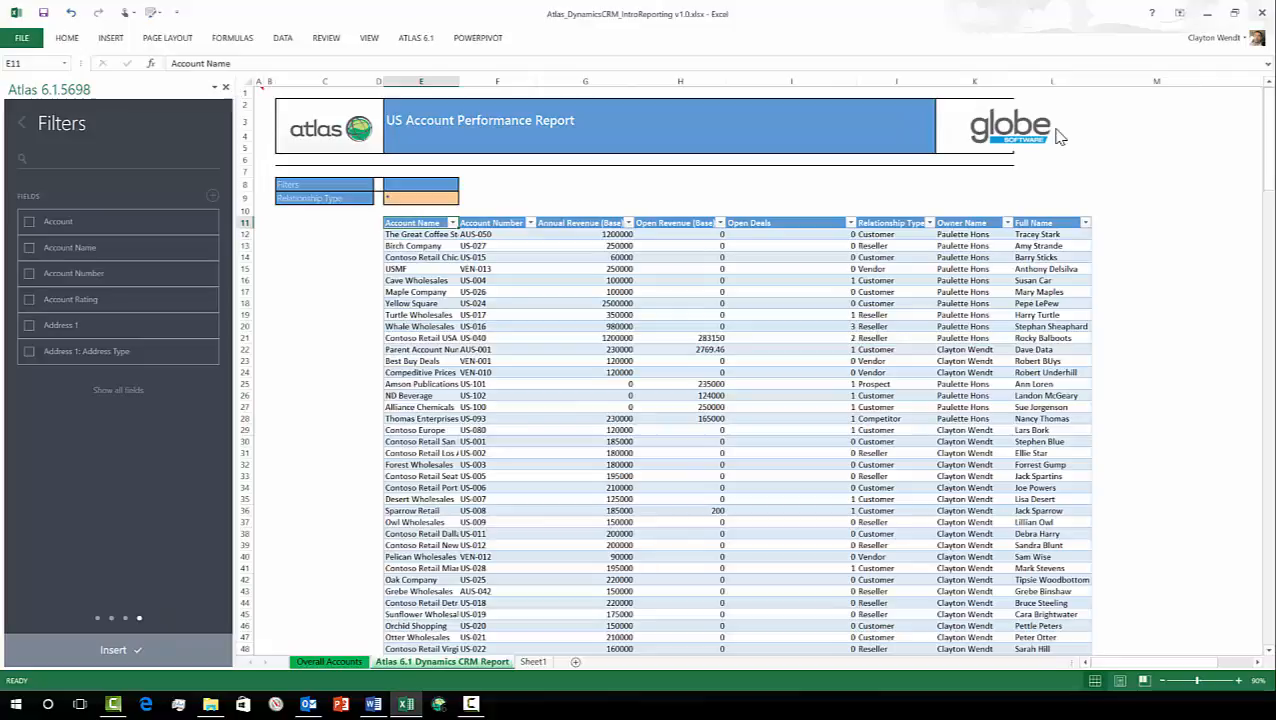
Close the Atlas pane and look through the inserted account list down to its last row.
{"action": "left_click", "coordinate": [226, 88]}
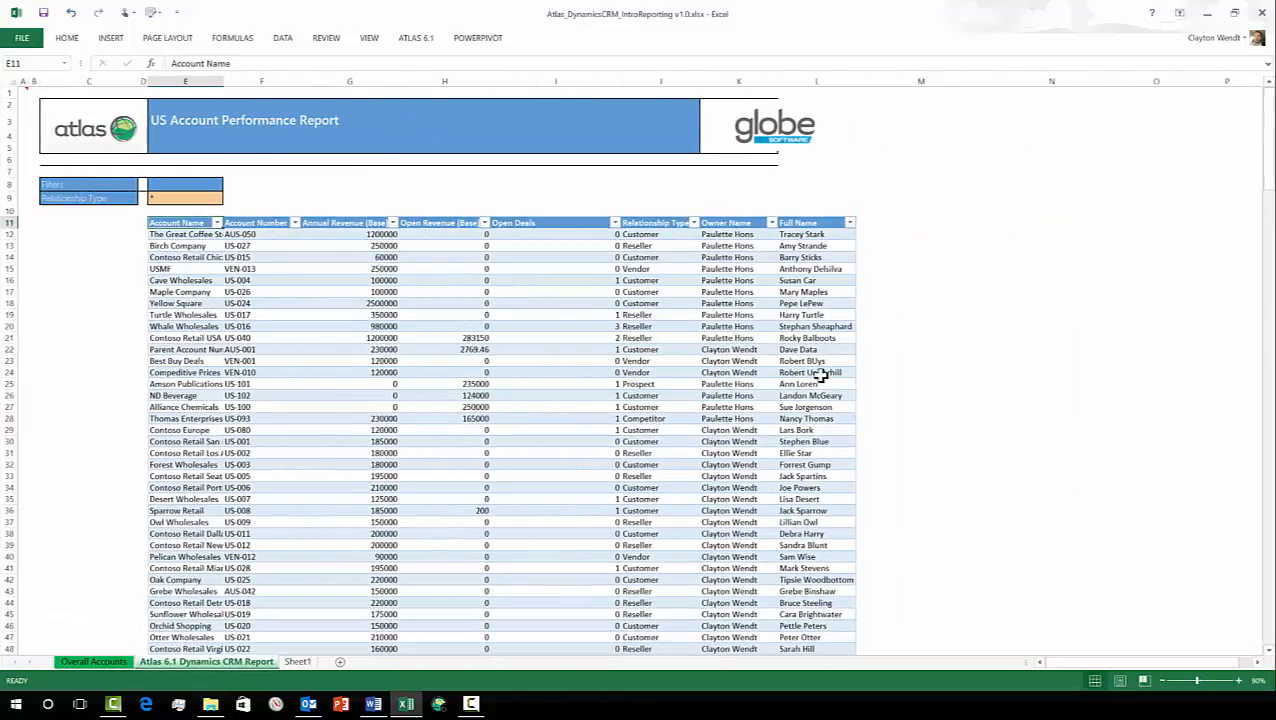
{"action": "scroll", "coordinate": [826, 370], "scroll_direction": "down", "scroll_amount": 2}
{"action": "scroll", "coordinate": [822, 375], "scroll_direction": "down", "scroll_amount": 5}
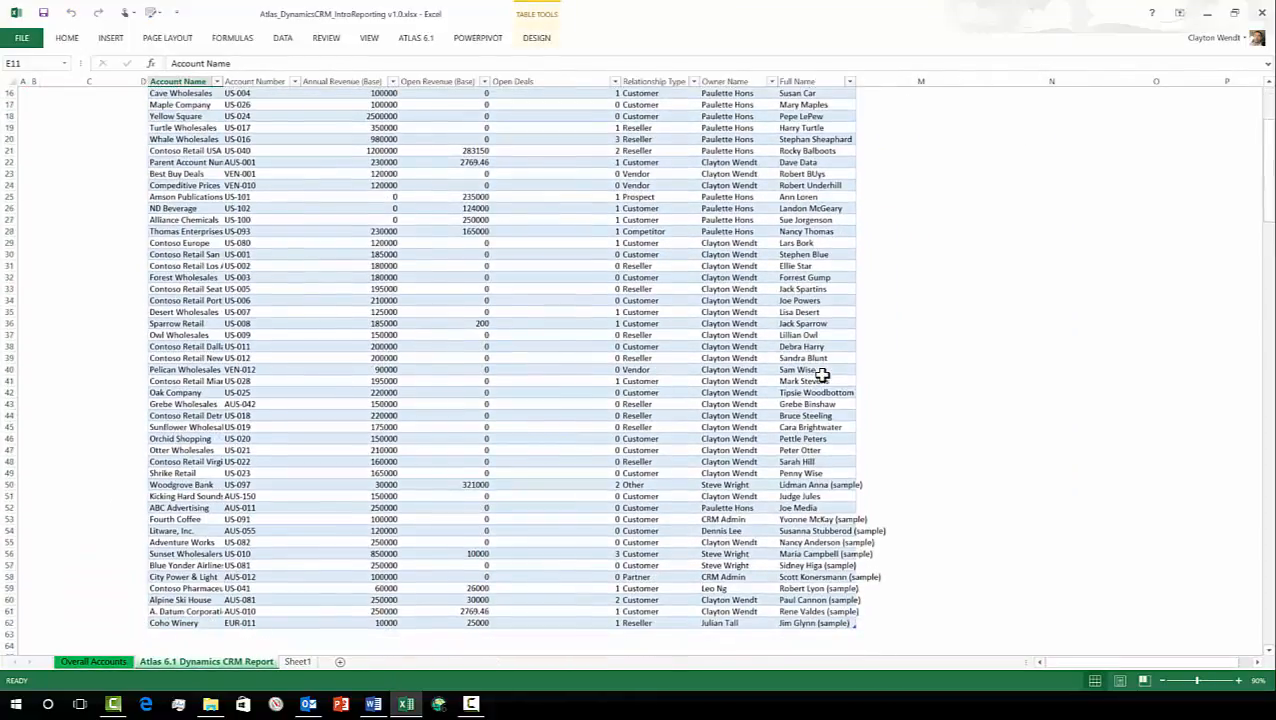
{"action": "scroll", "coordinate": [822, 375], "scroll_direction": "up", "scroll_amount": 7}
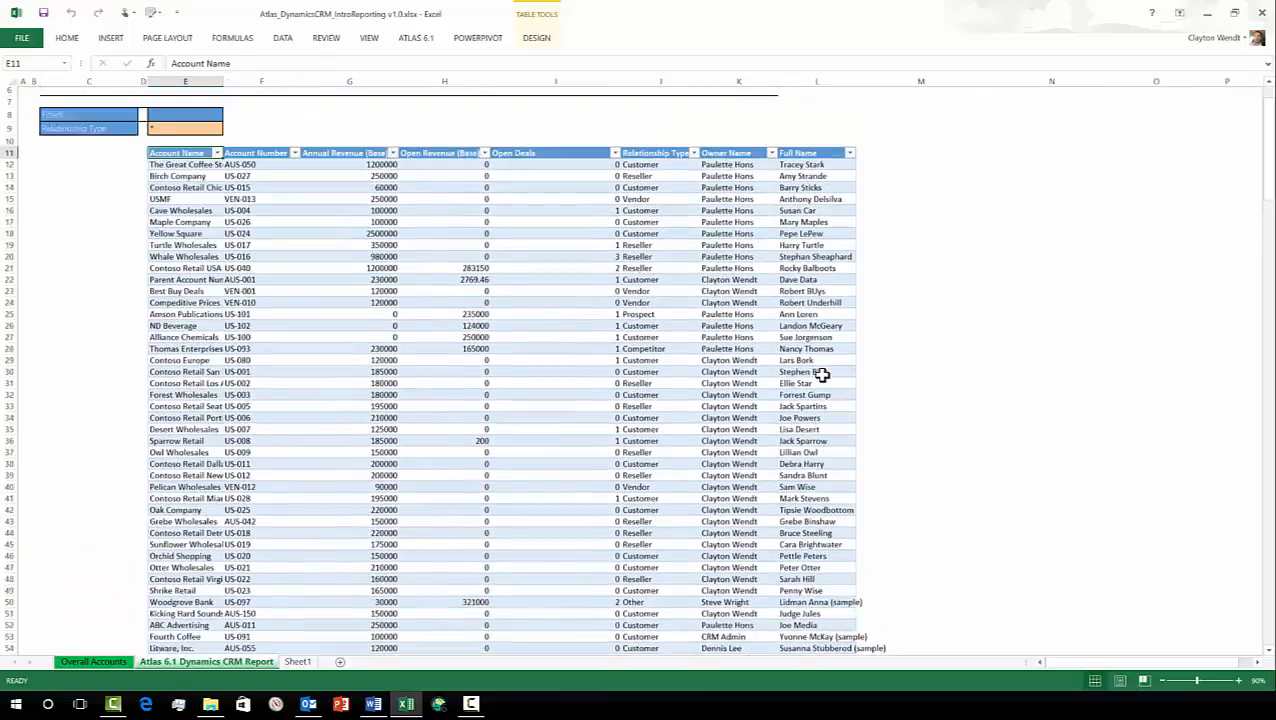
{"action": "left_click", "coordinate": [373, 704]}
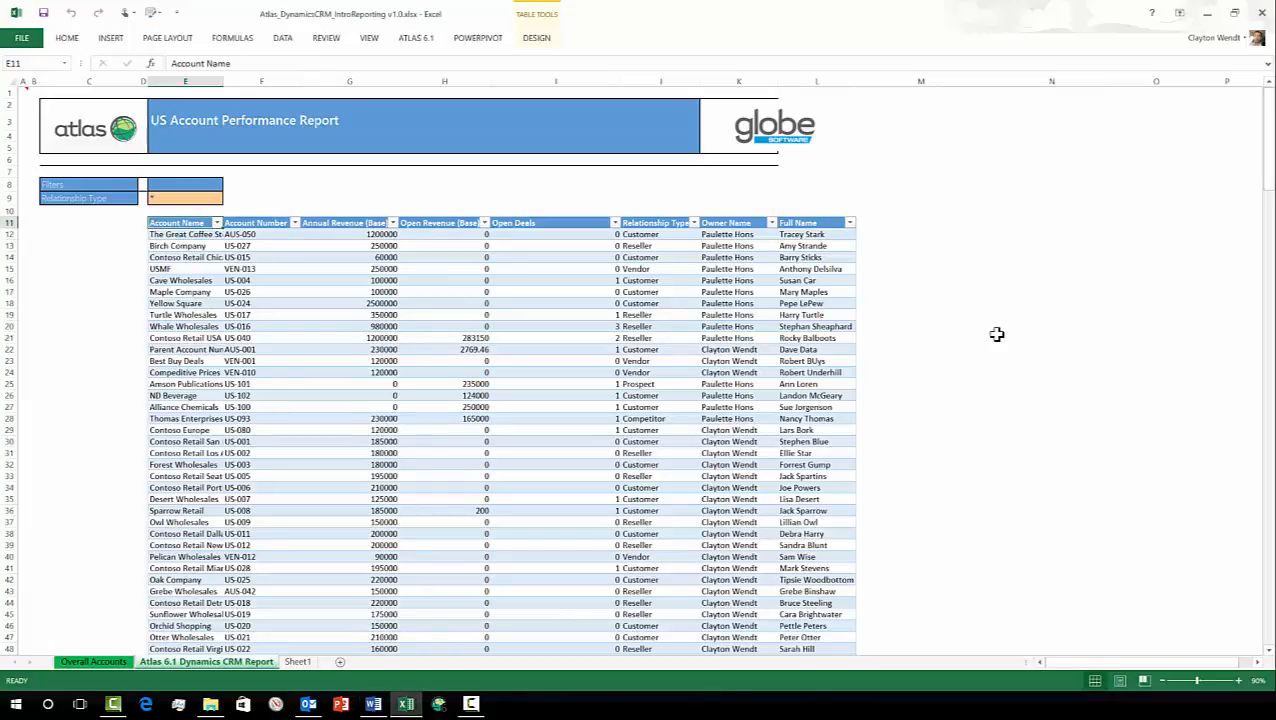
Open the list's style settings and reorder its columns so Annual Revenue (Base) and Open Revenue (Base) come last.
{"action": "left_click", "coordinate": [416, 40]}
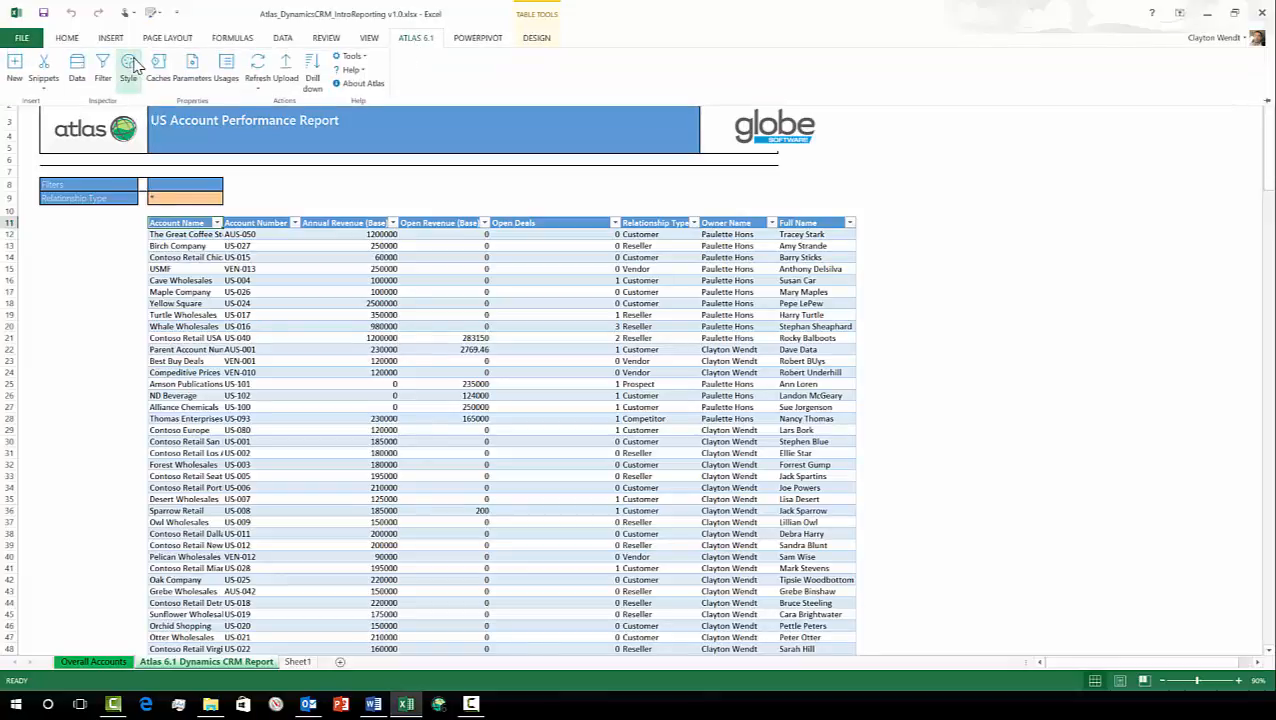
{"action": "left_click", "coordinate": [917, 91]}
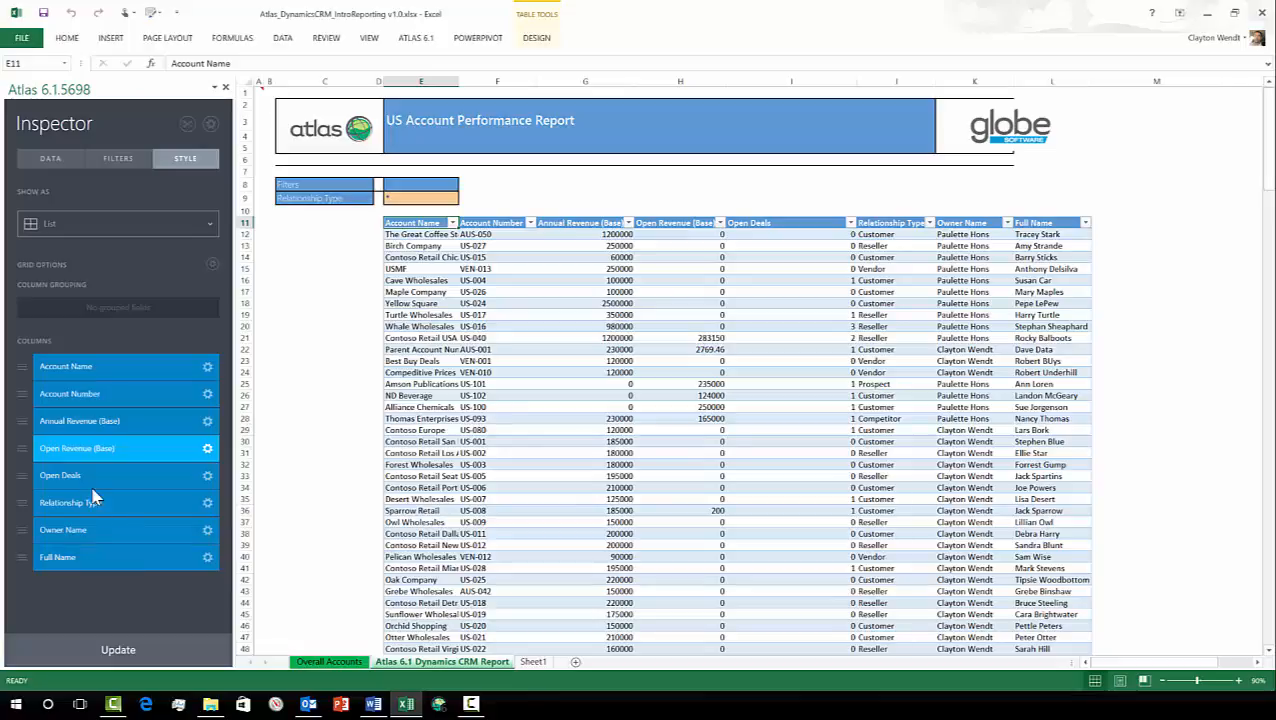
{"action": "left_click_drag", "start_coordinate": [70, 451], "coordinate": [75, 558]}
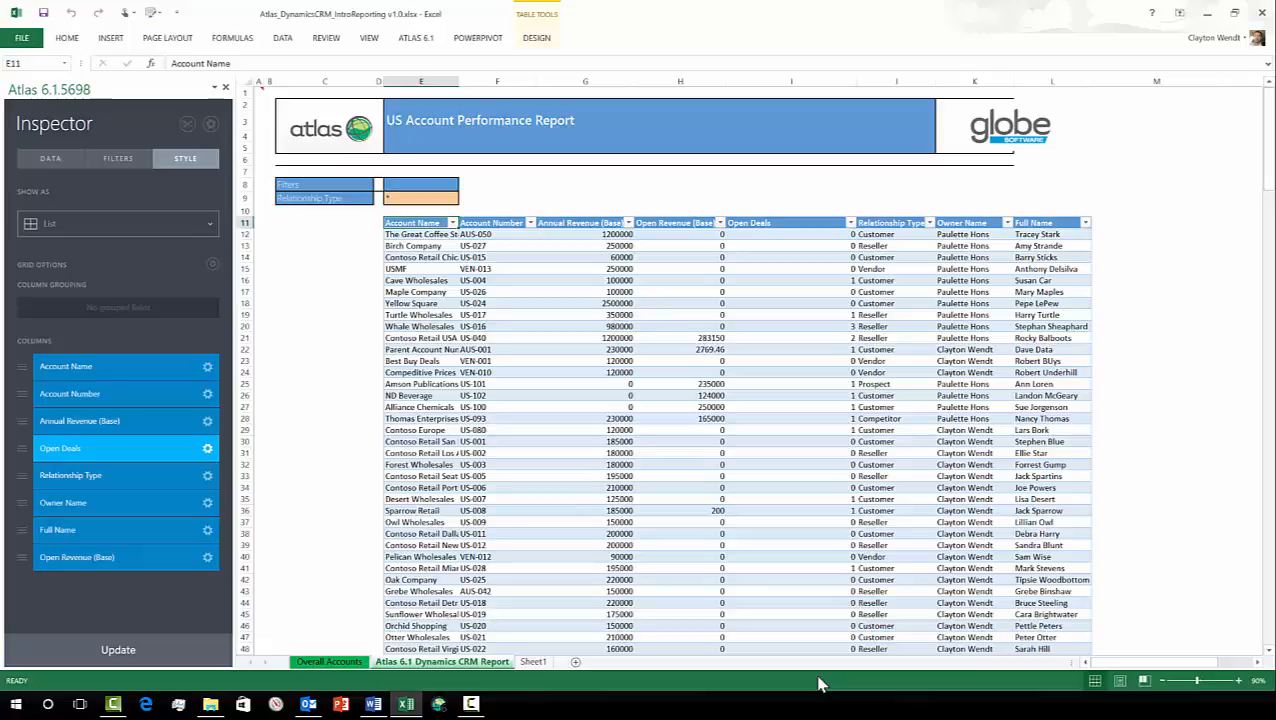
{"action": "left_click_drag", "start_coordinate": [108, 421], "coordinate": [107, 530]}
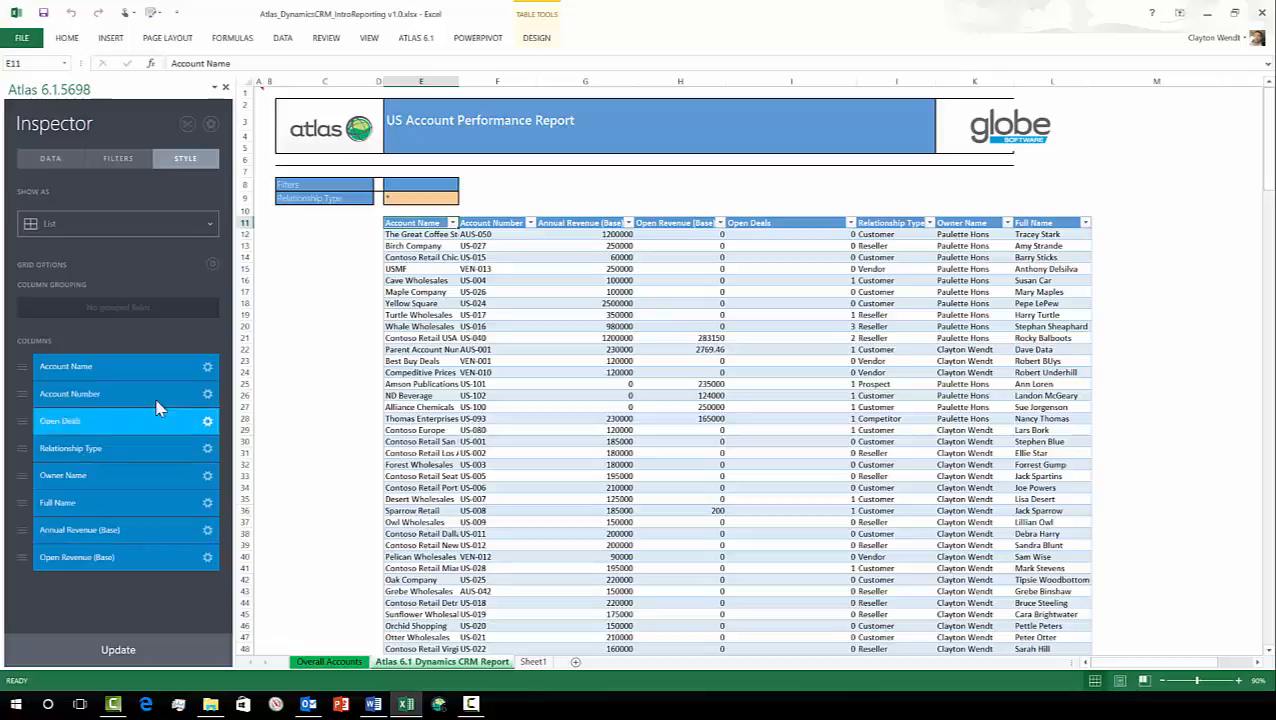
Set the table total to Count for the Account Name column and to Sum for the Open Deals column.
{"action": "left_click", "coordinate": [207, 366]}
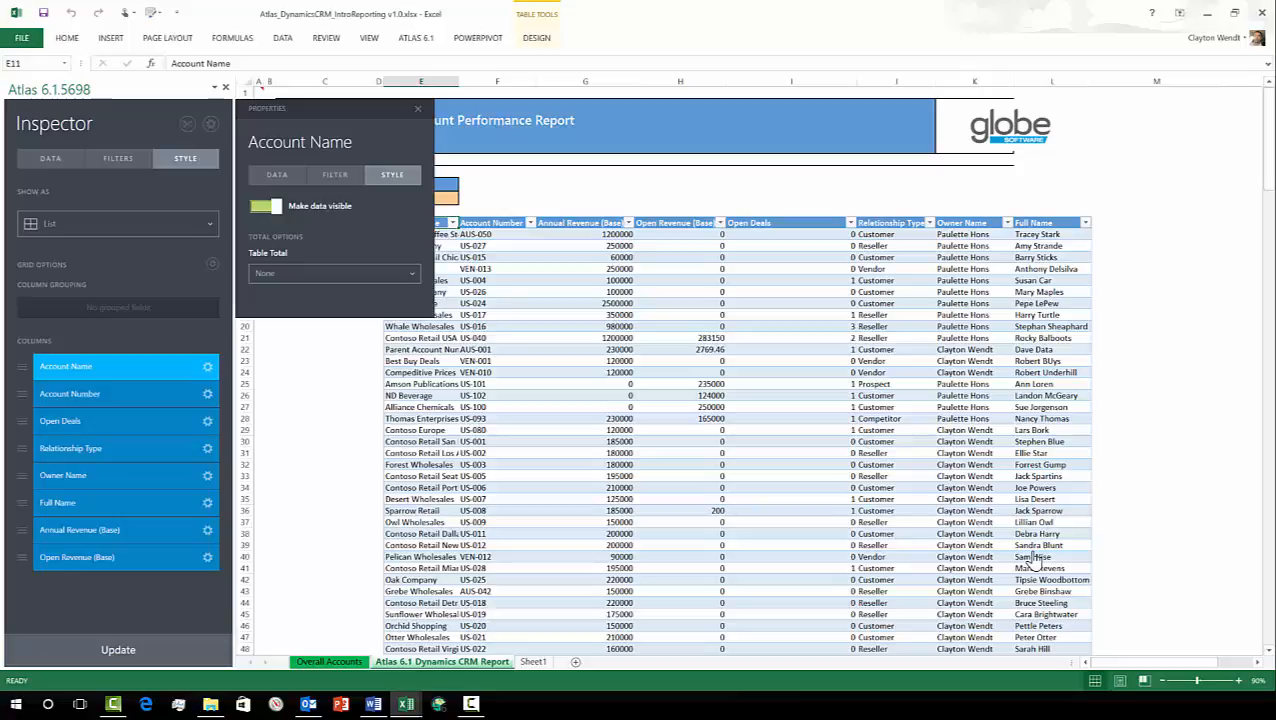
{"action": "left_click", "coordinate": [330, 270]}
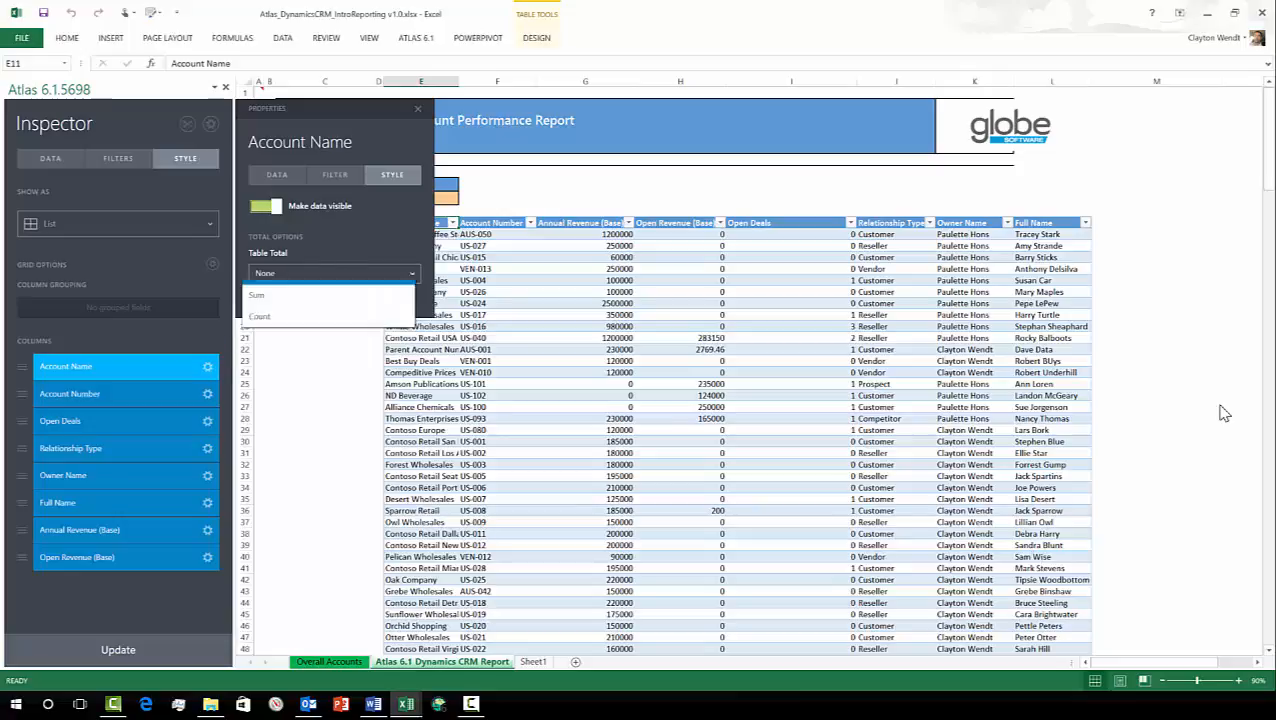
{"action": "left_click", "coordinate": [299, 337]}
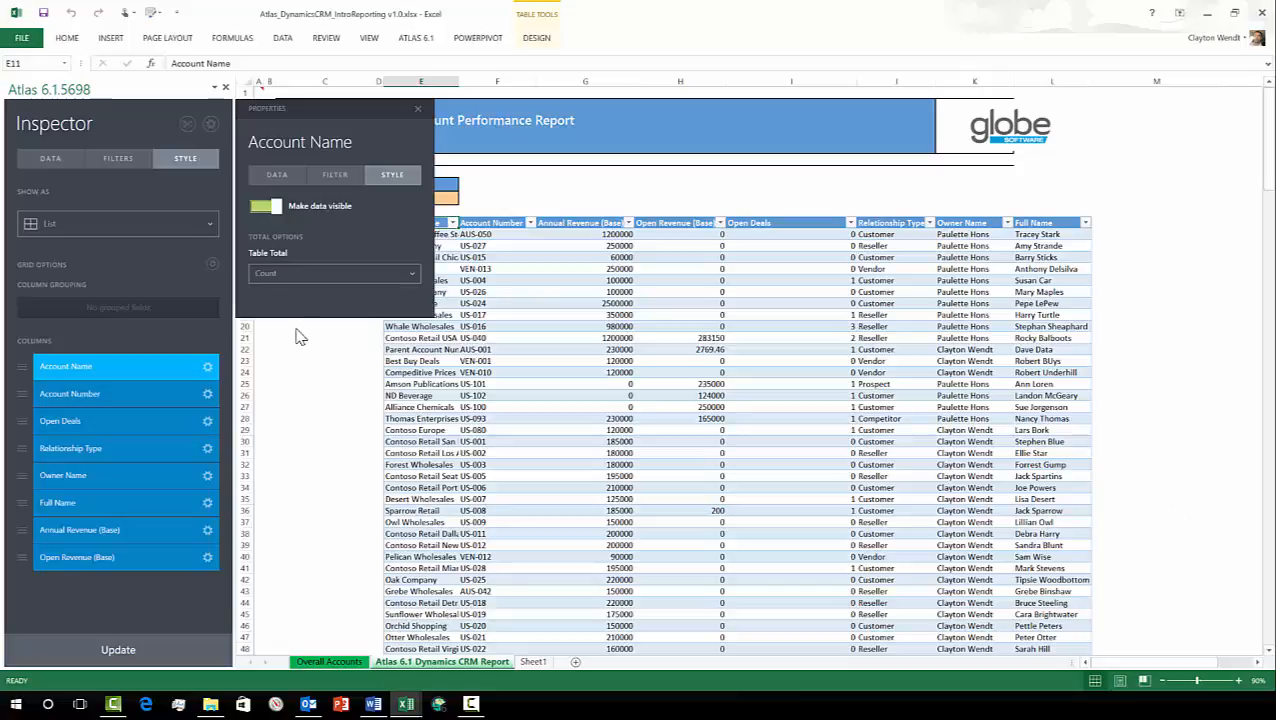
{"action": "left_click", "coordinate": [418, 108]}
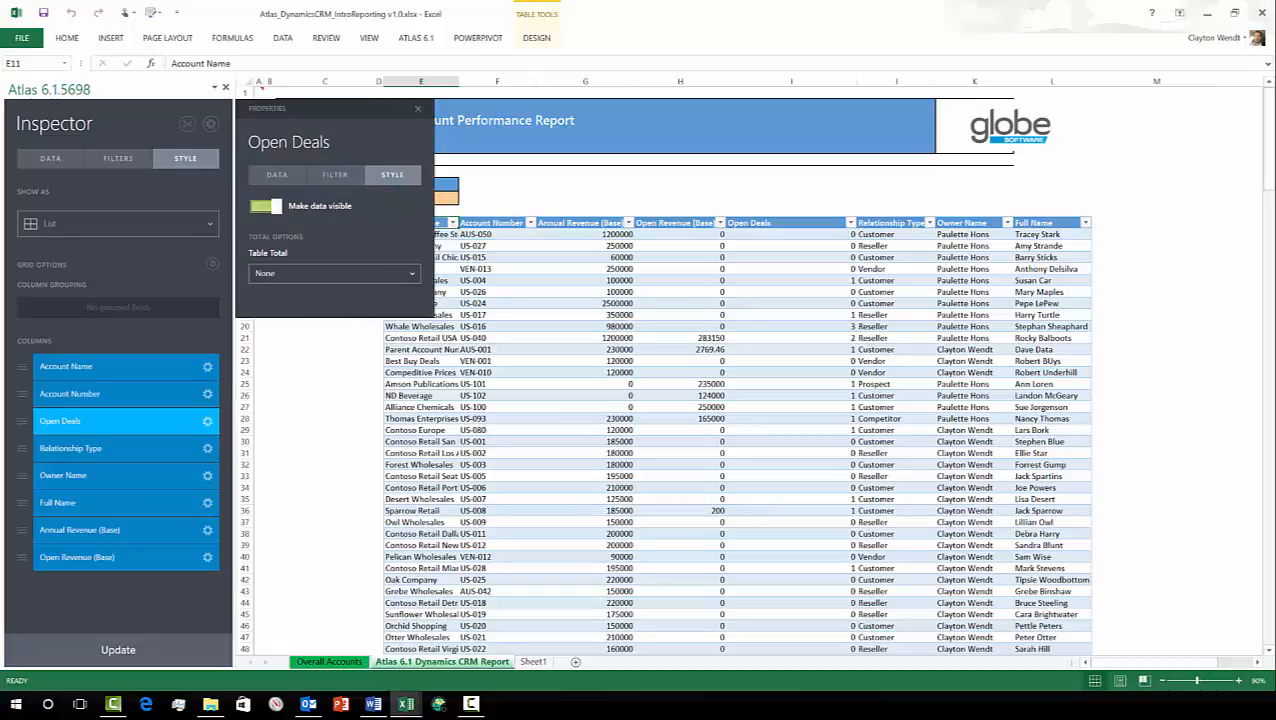
{"action": "left_click", "coordinate": [412, 273]}
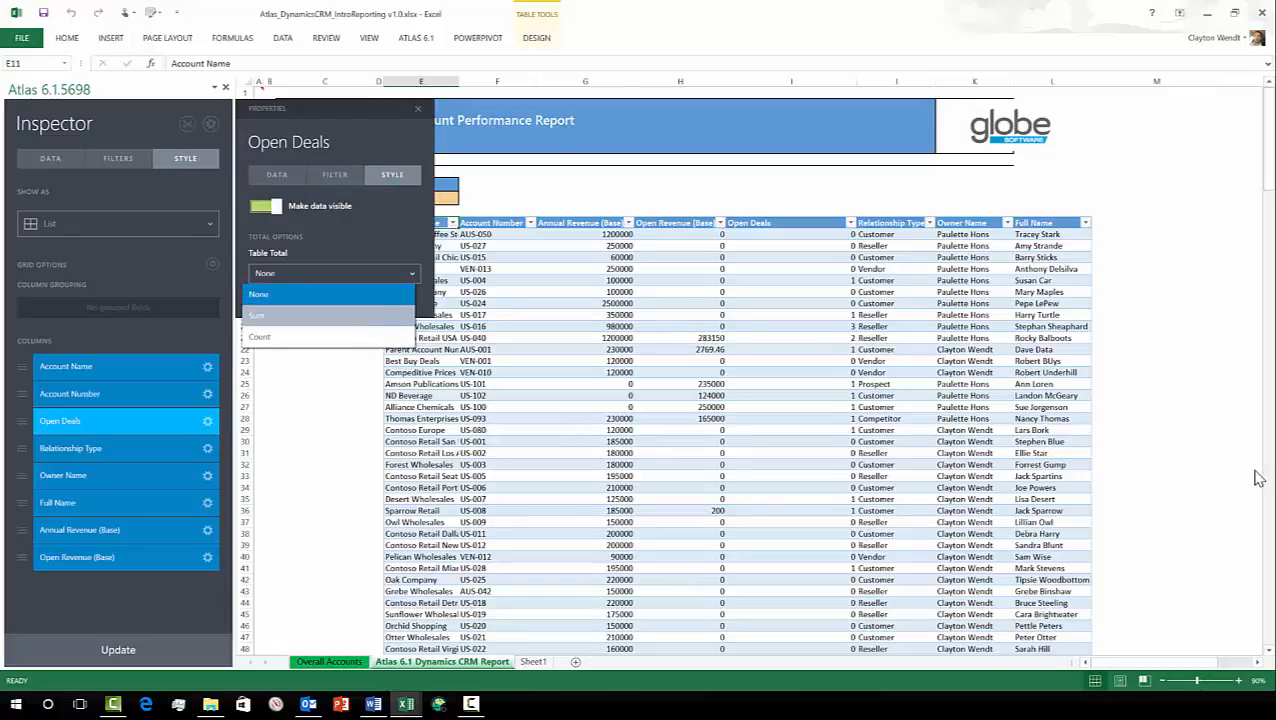
{"action": "left_click", "coordinate": [256, 315]}
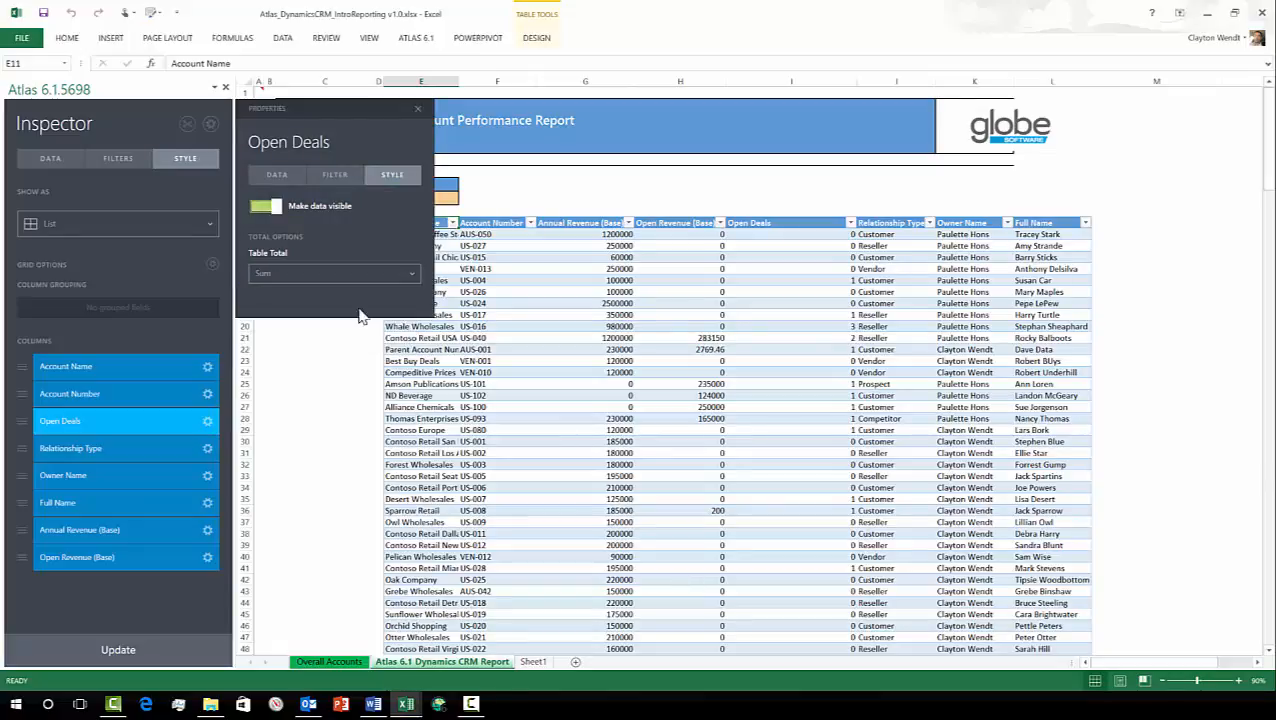
{"action": "left_click", "coordinate": [418, 108]}
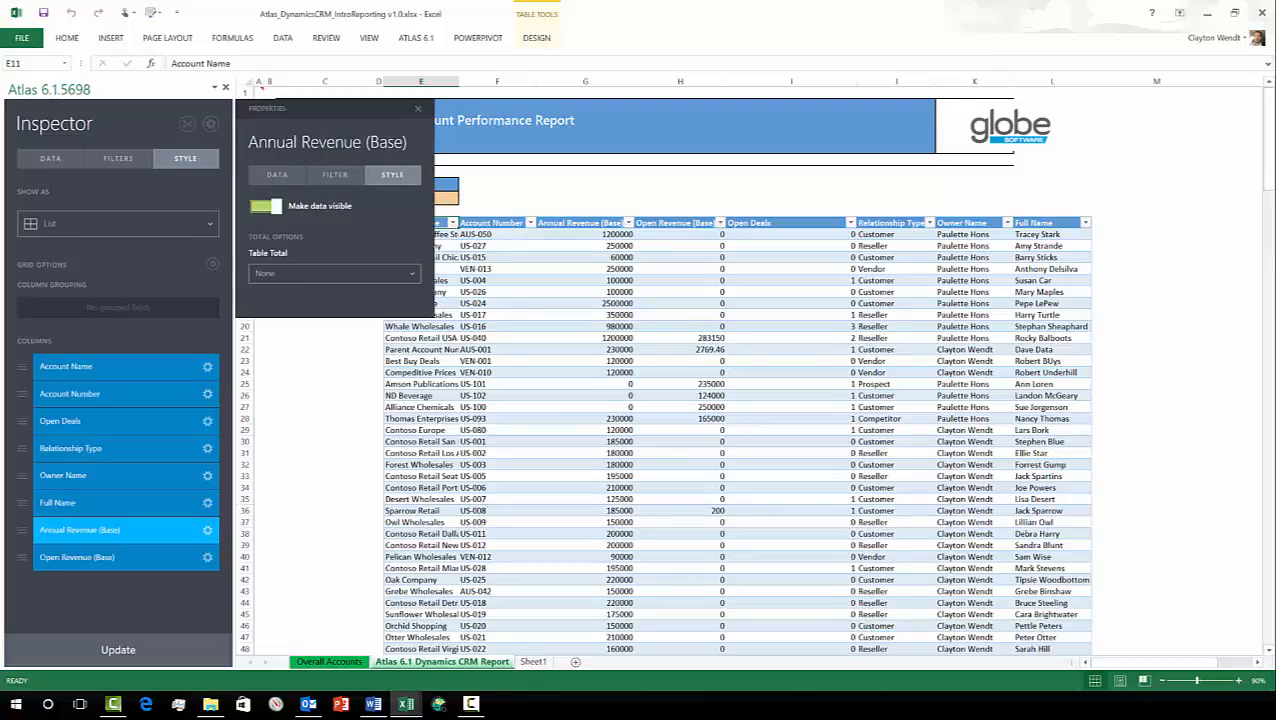
Set the table total to Sum for both the Annual Revenue (Base) and Open Revenue (Base) columns.
{"action": "left_click", "coordinate": [408, 275]}
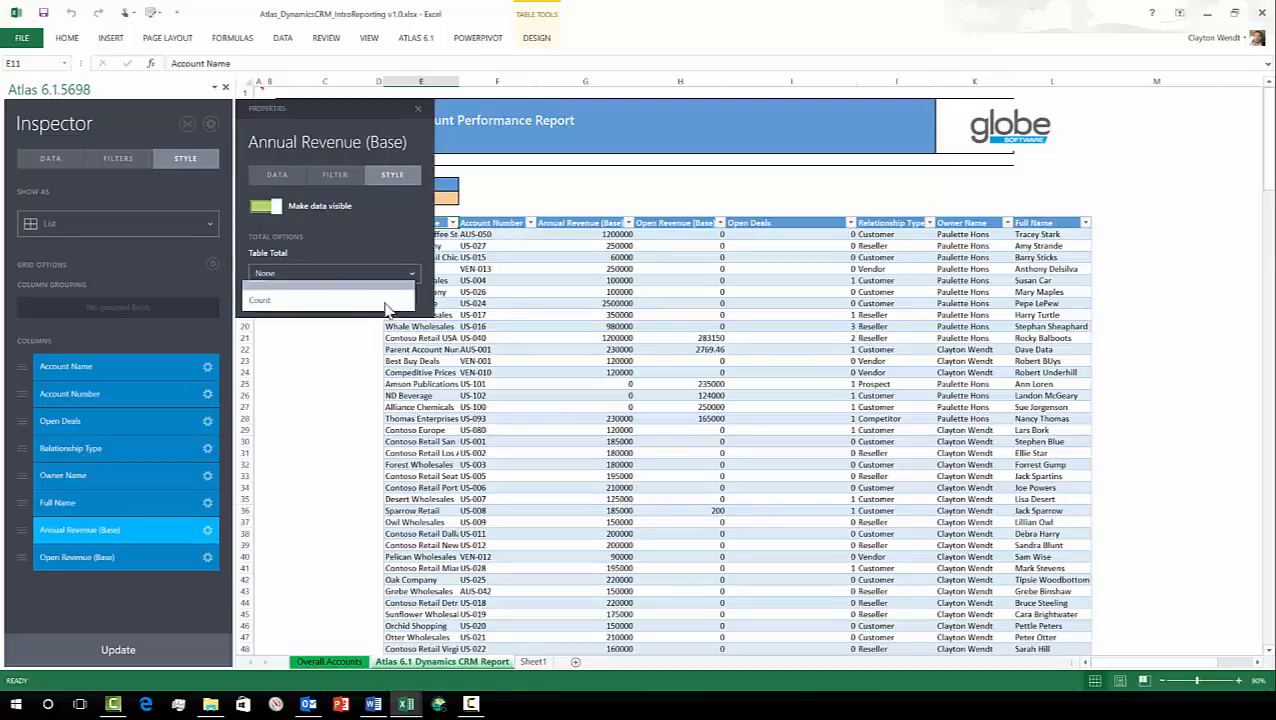
{"action": "left_click", "coordinate": [328, 317]}
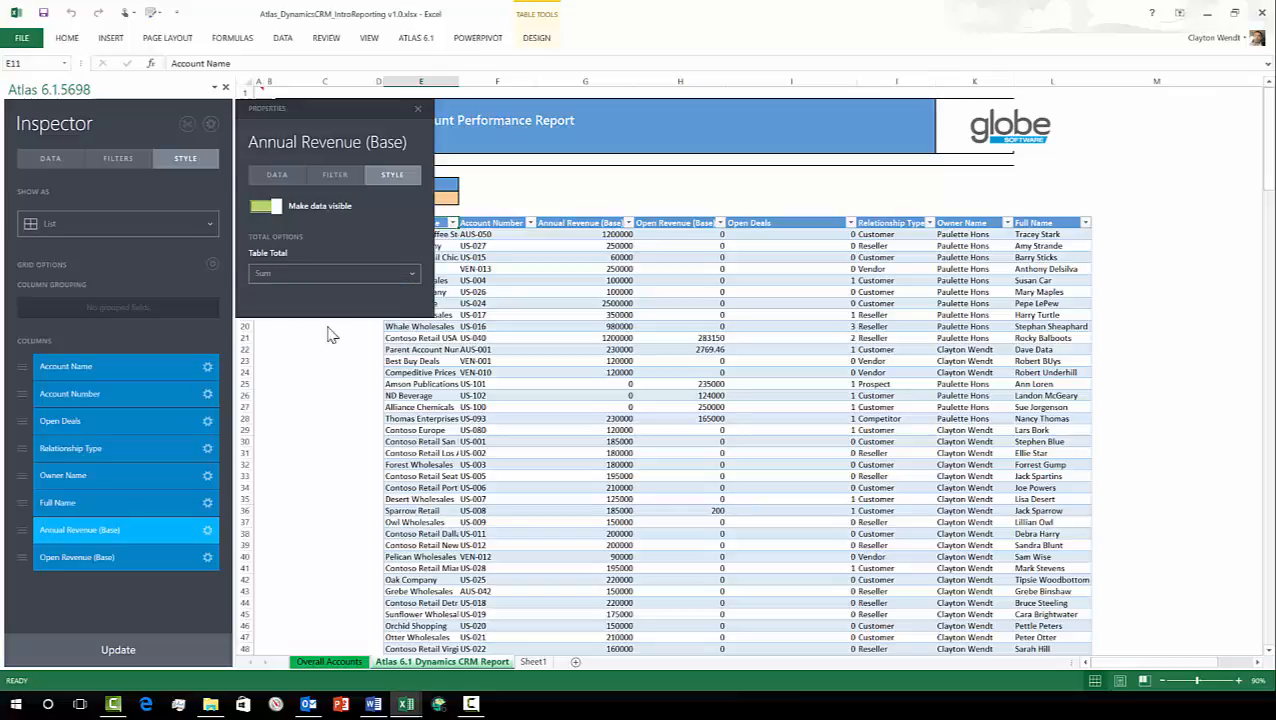
{"action": "left_click", "coordinate": [175, 568]}
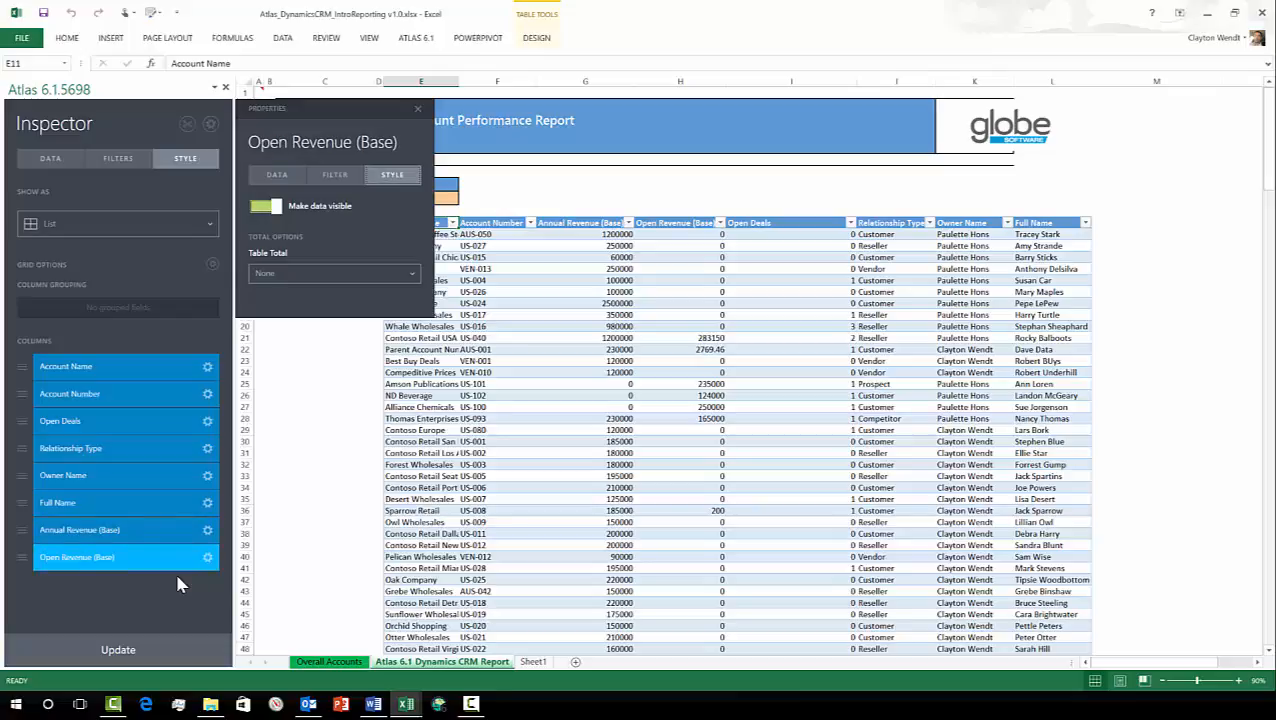
{"action": "left_click", "coordinate": [330, 273]}
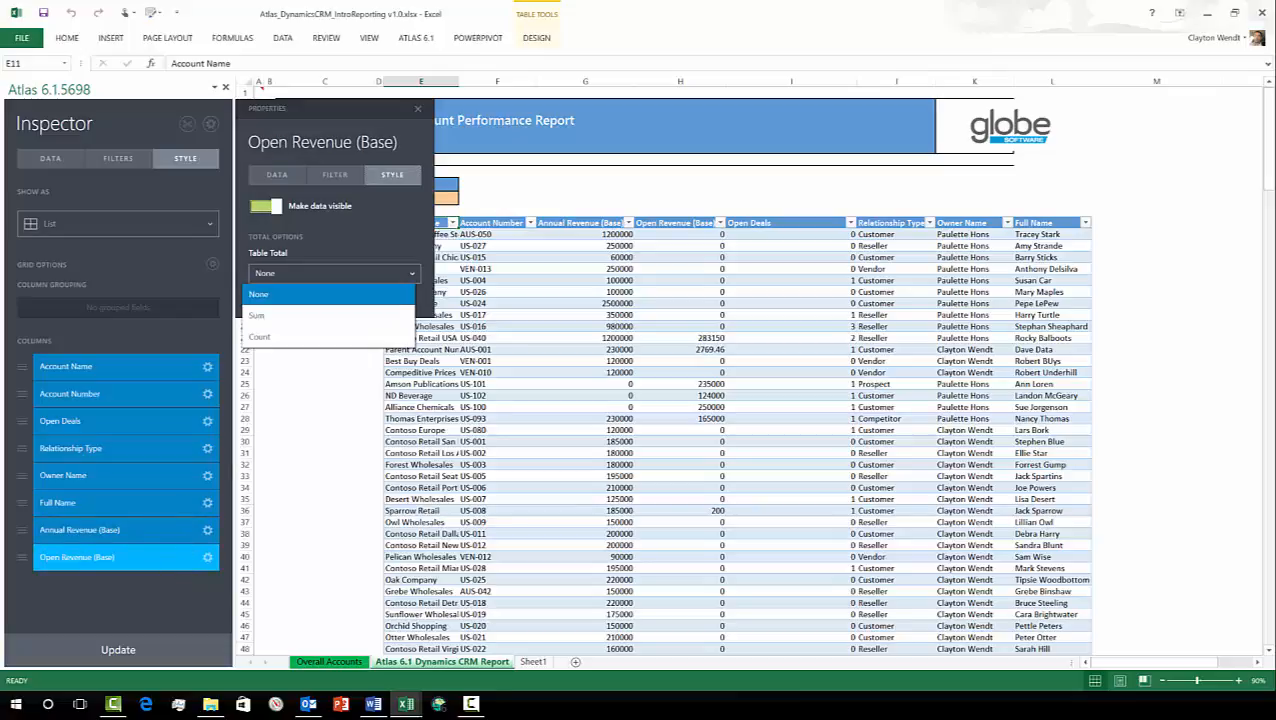
{"action": "left_click", "coordinate": [362, 316]}
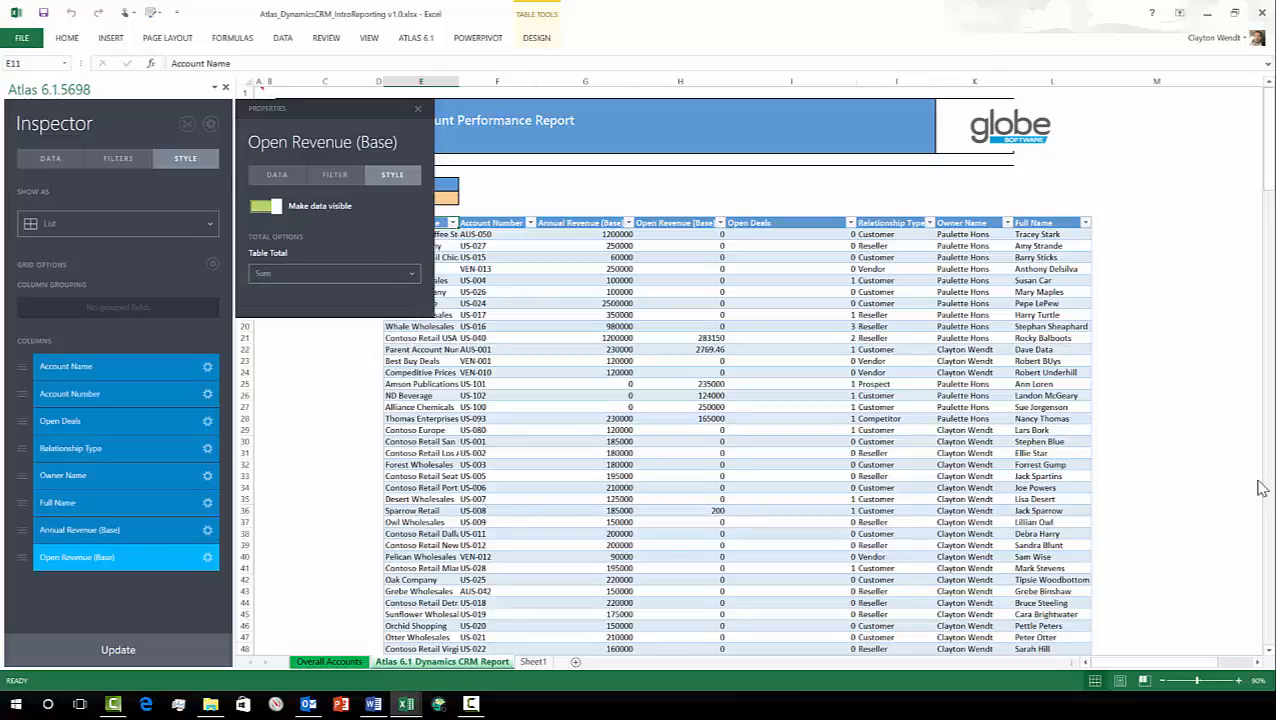
{"action": "left_click", "coordinate": [419, 111]}
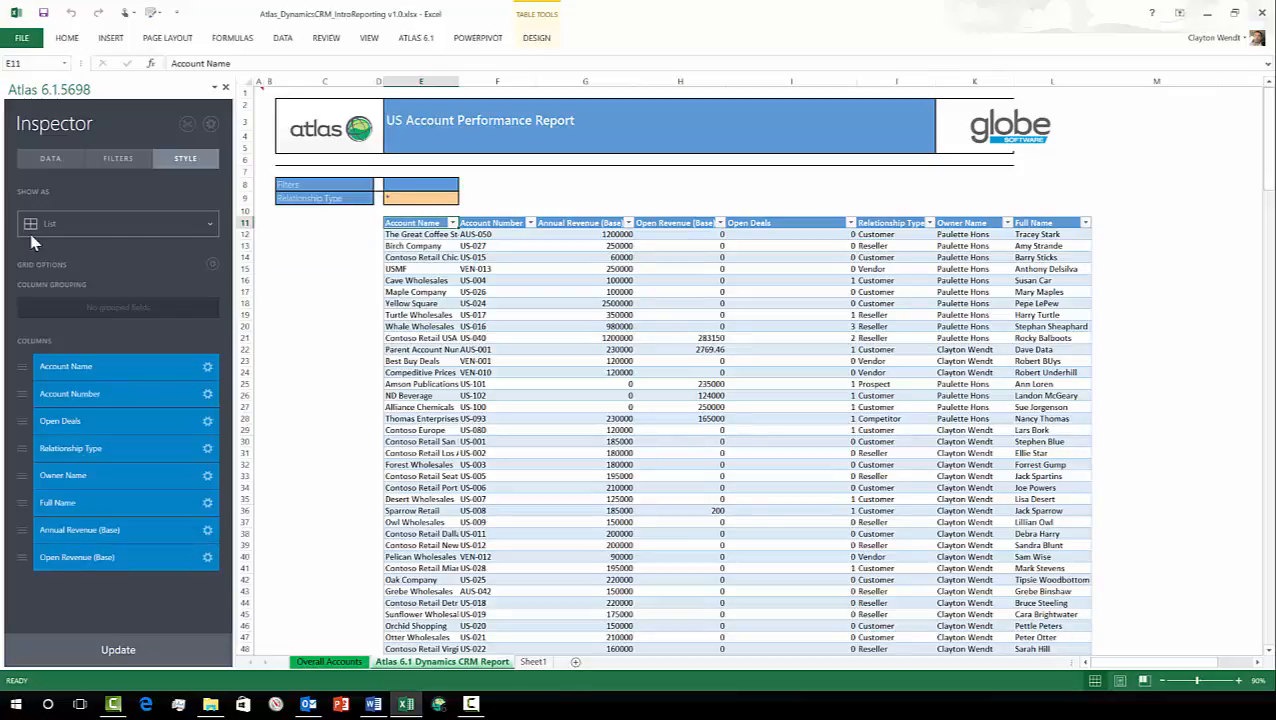
Show the list's data fields in the Inspector and rename the Owner Name field to Account Manager.
{"action": "left_click", "coordinate": [65, 163]}
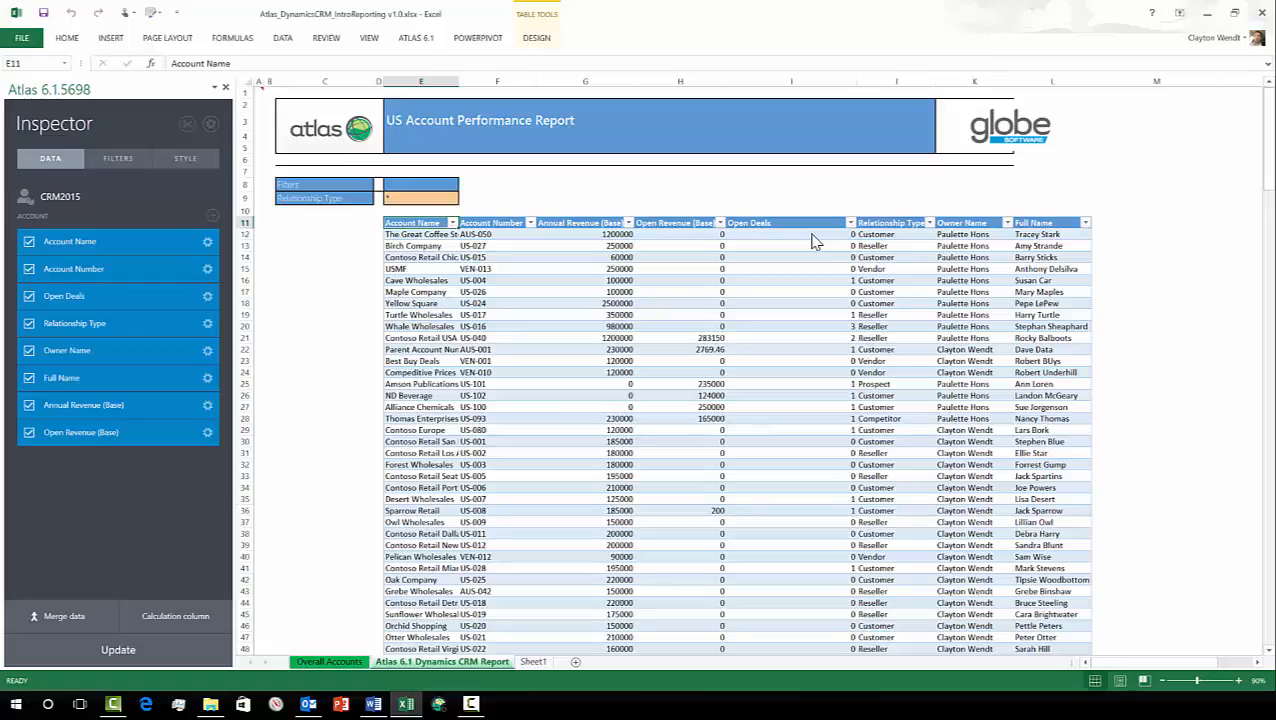
{"action": "right_click", "coordinate": [96, 351]}
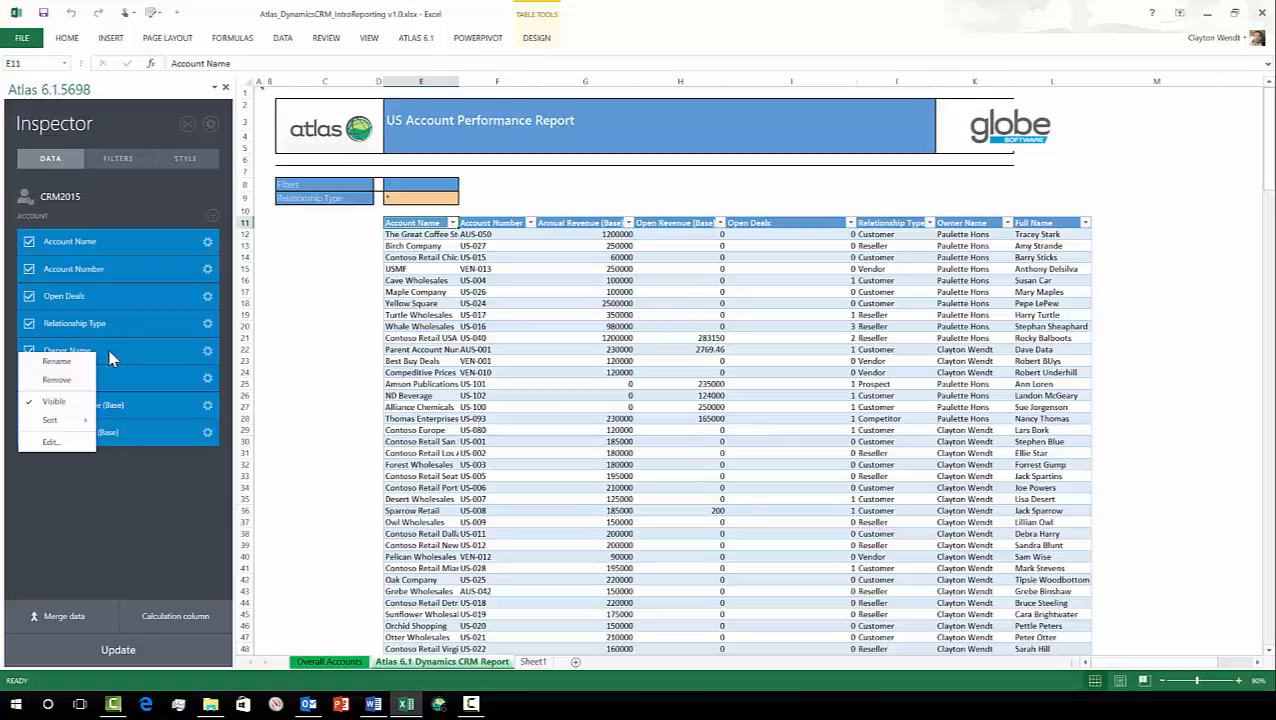
{"action": "left_click", "coordinate": [56, 361]}
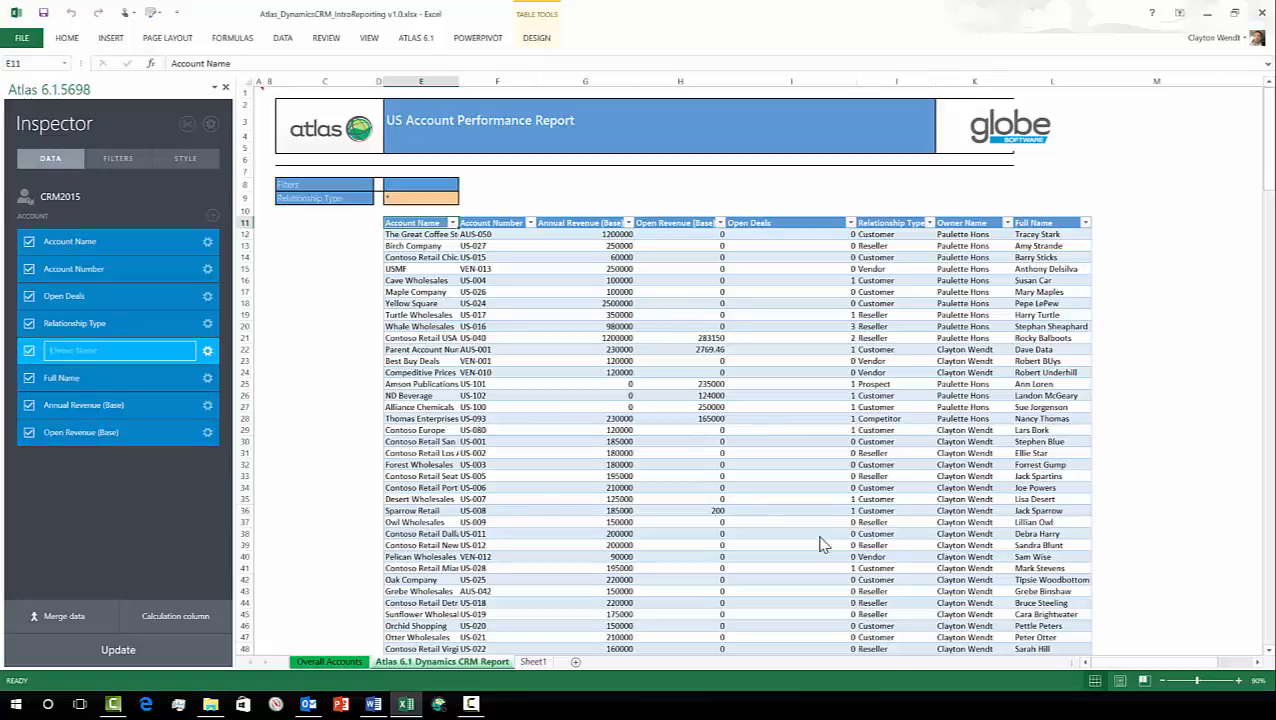
{"action": "type", "text": "Account Manager"}
{"action": "key", "text": "Return"}
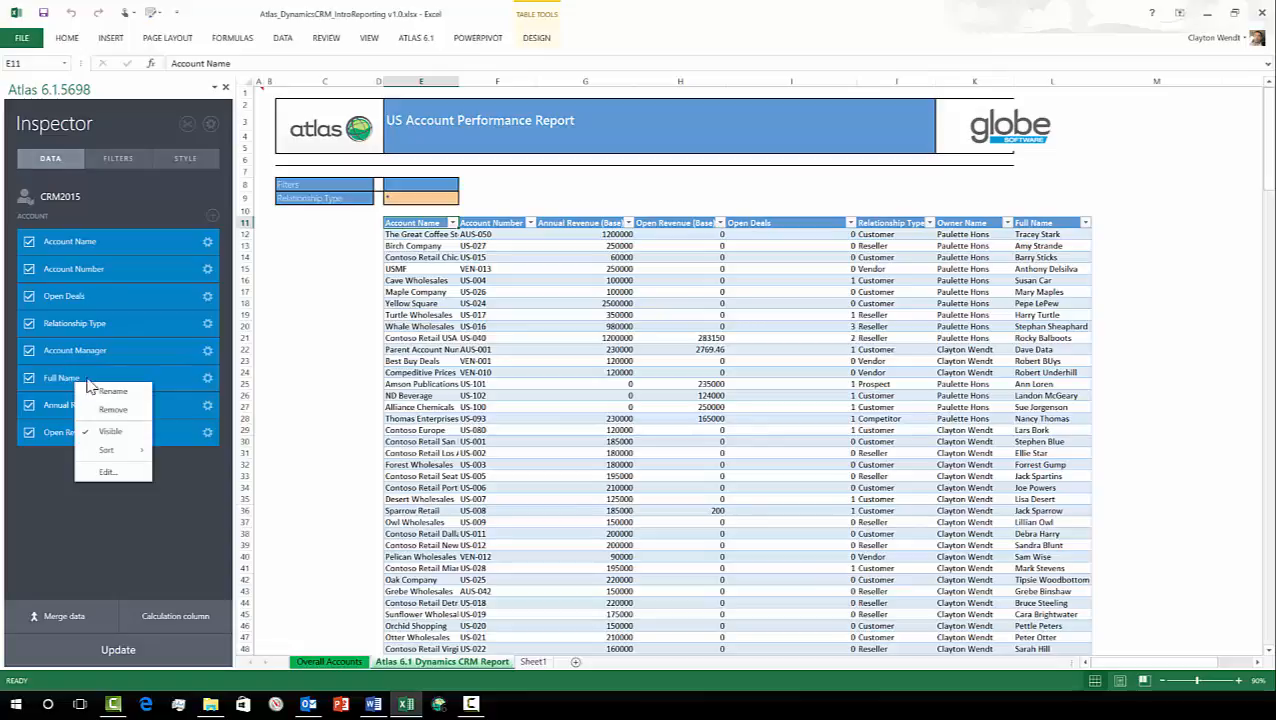
Rename the Full Name field to Primary Contact and update the account list in the sheet.
{"action": "left_click", "coordinate": [114, 391]}
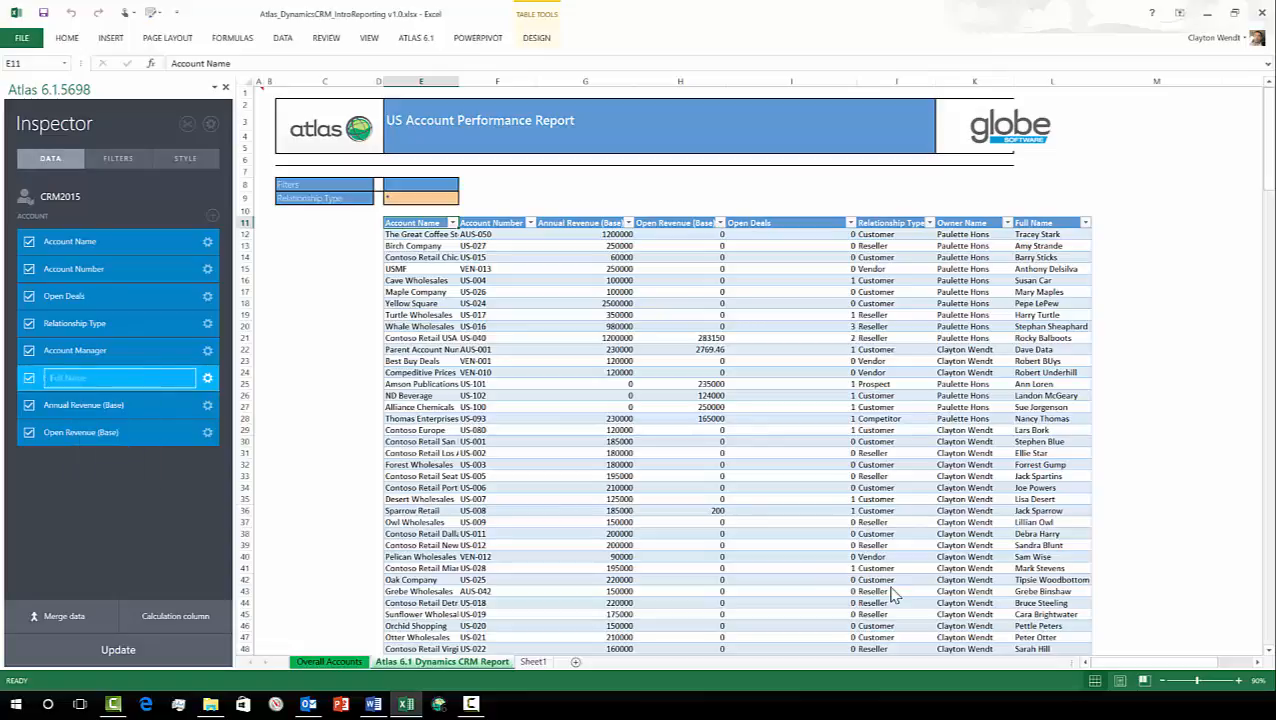
{"action": "type", "text": "Primary Contact"}
{"action": "key", "text": "Return"}
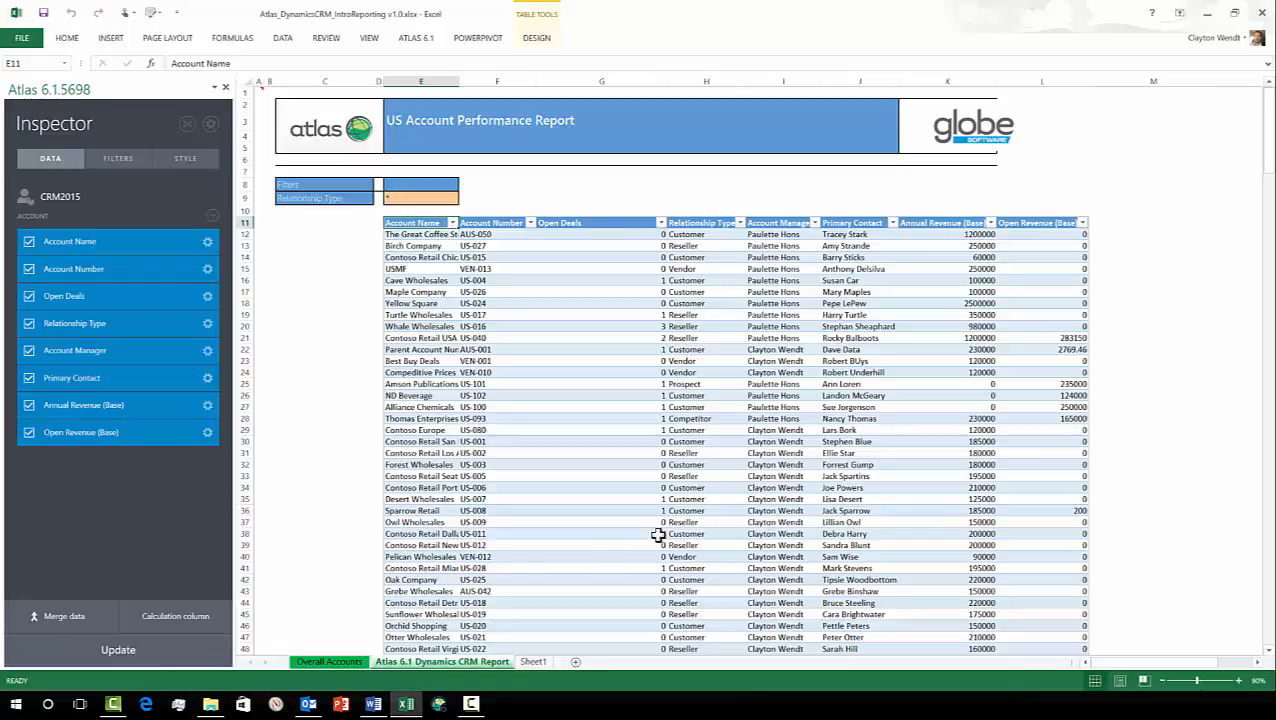
Check the updated account list down to its totals row, then return to the start of the report.
{"action": "scroll", "coordinate": [732, 525], "scroll_direction": "down", "scroll_amount": 4}
{"action": "scroll", "coordinate": [732, 525], "scroll_direction": "down", "scroll_amount": 6}
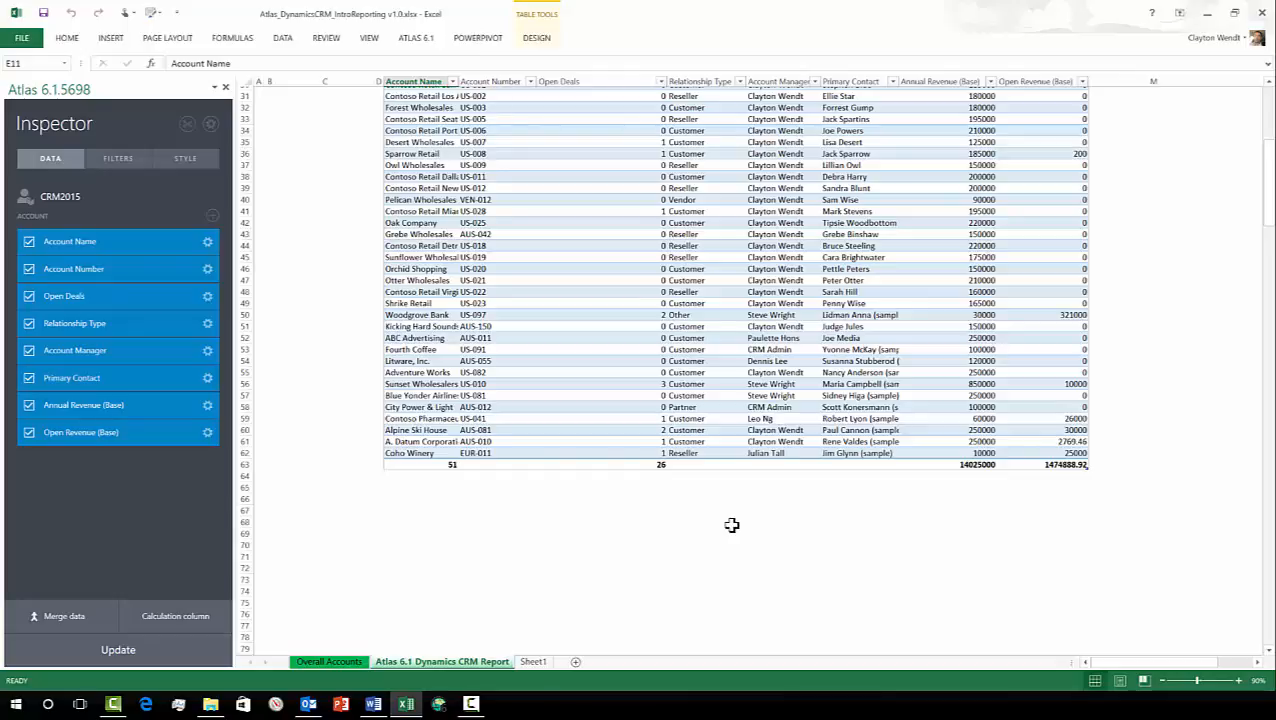
{"action": "scroll", "coordinate": [731, 525], "scroll_direction": "up", "scroll_amount": 10}
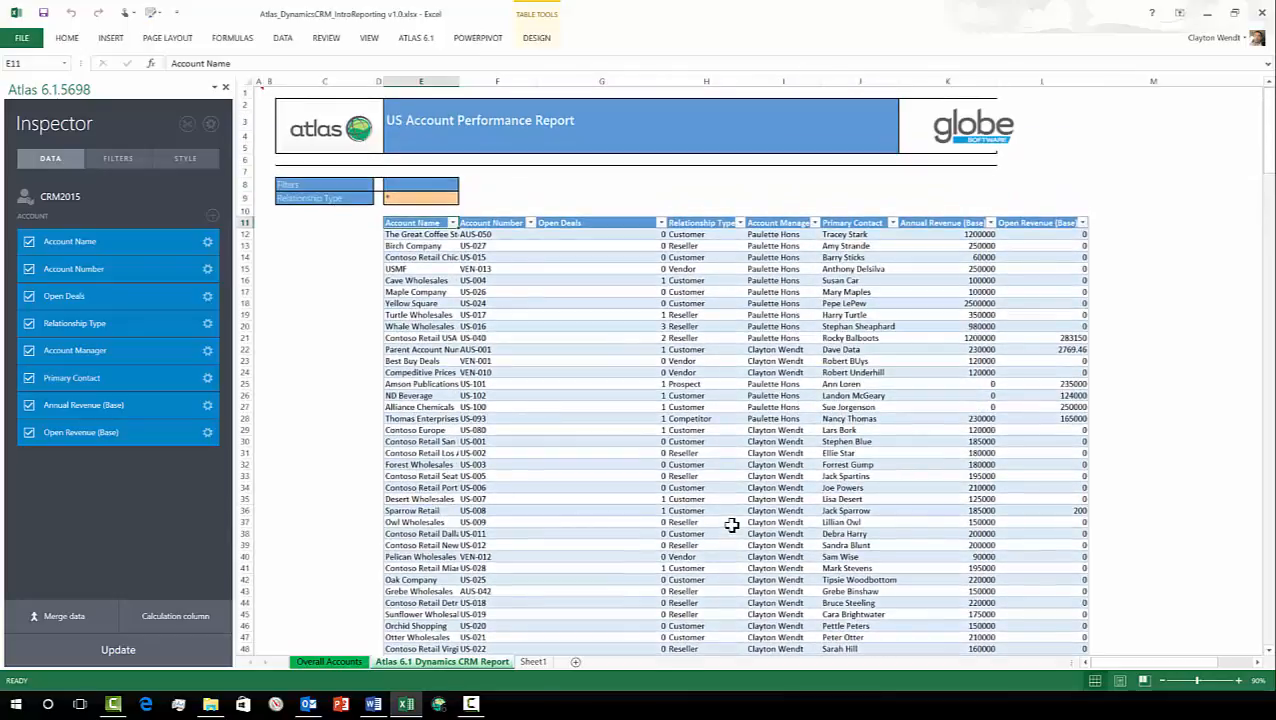